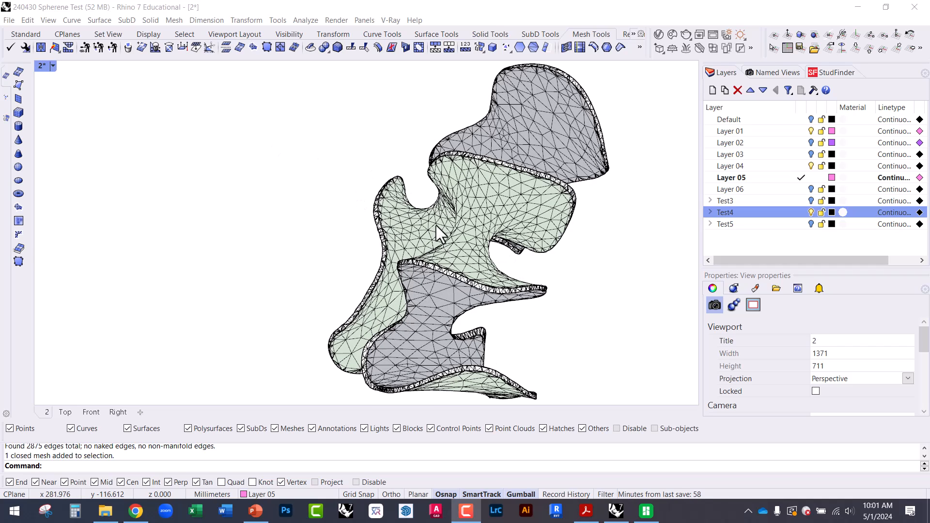
Step: Start saving the model under a new format with STL (Stereolithography) as the file type
left_click(6, 20)
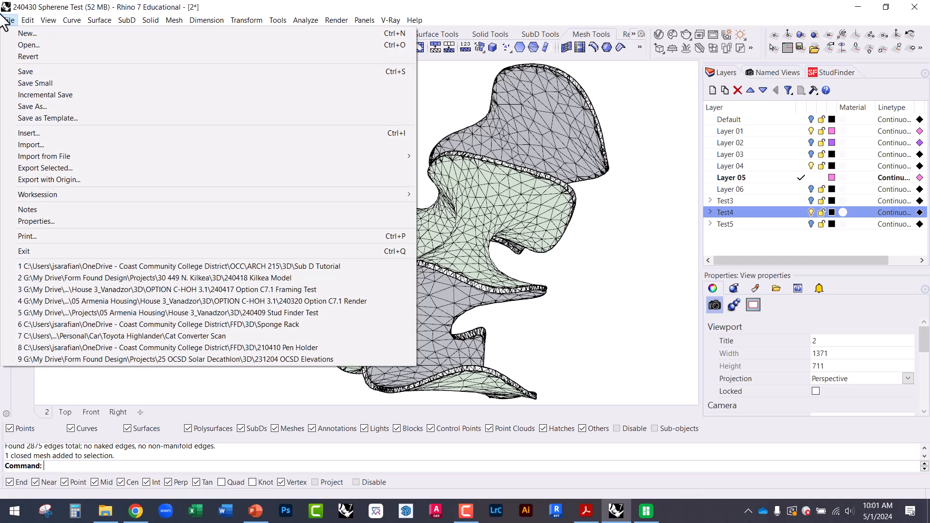
left_click(73, 104)
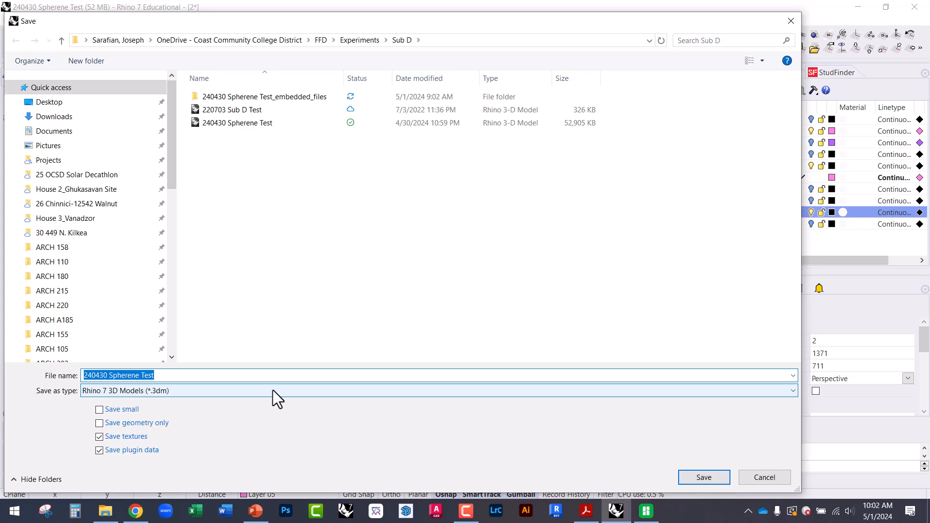
left_click(276, 391)
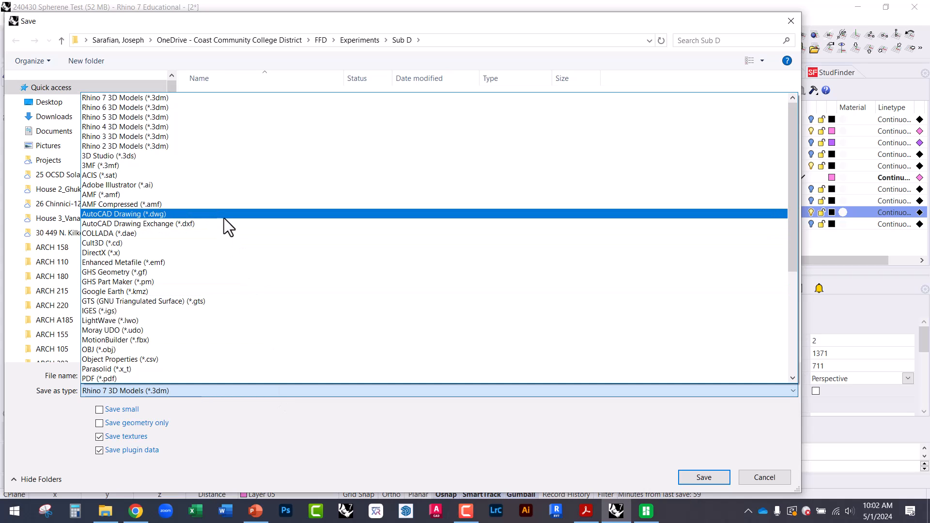
scroll(241, 252, "down", 5)
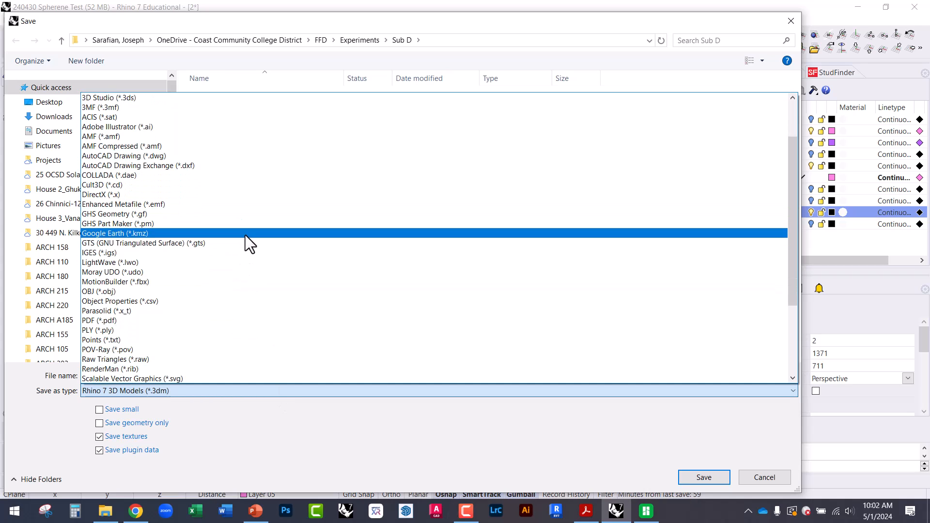
scroll(247, 228, "down", 2)
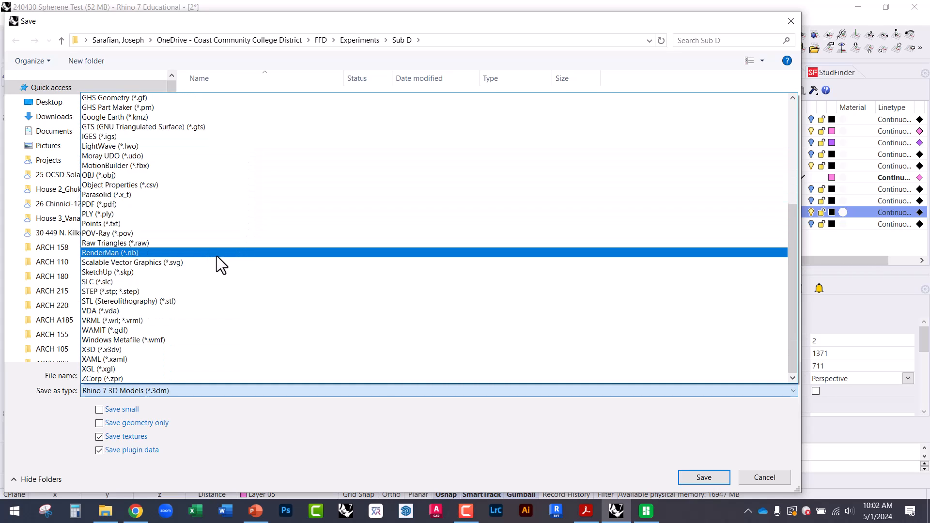
left_click(197, 300)
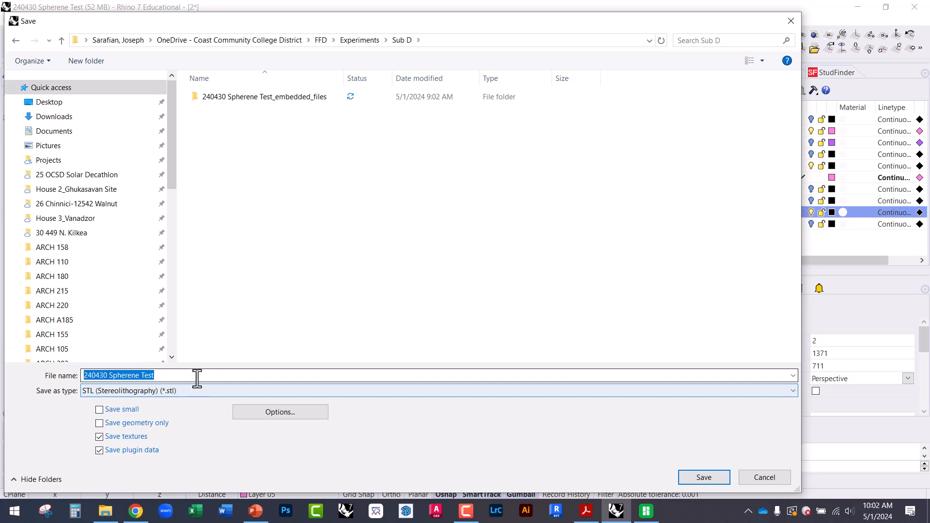
Step: Save the STL file as 240430 Spherene Test in the Desktop folder
scroll(113, 165, "down", 6)
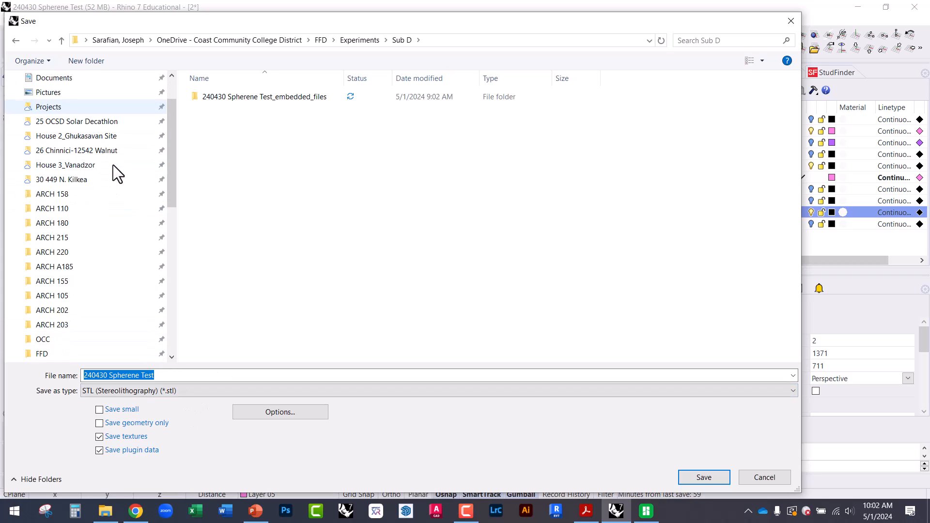
scroll(113, 161, "down", 2)
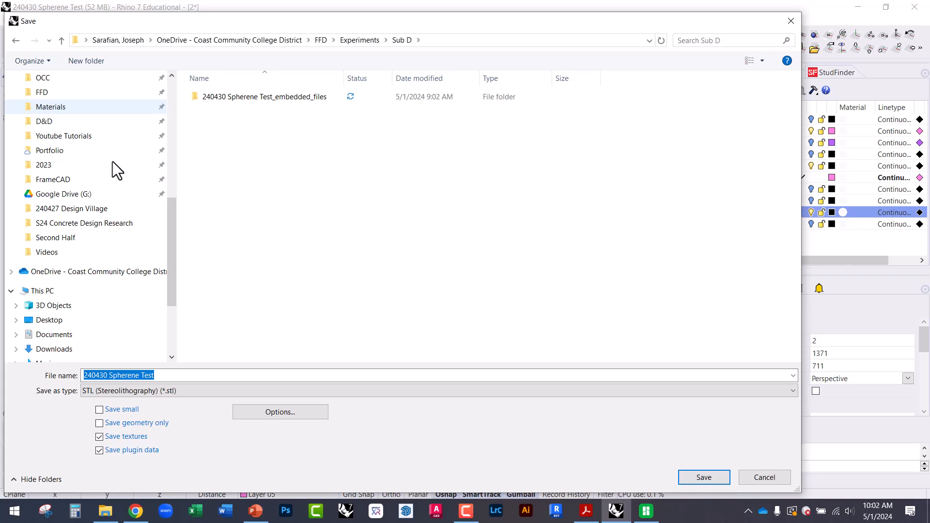
scroll(97, 208, "down", 3)
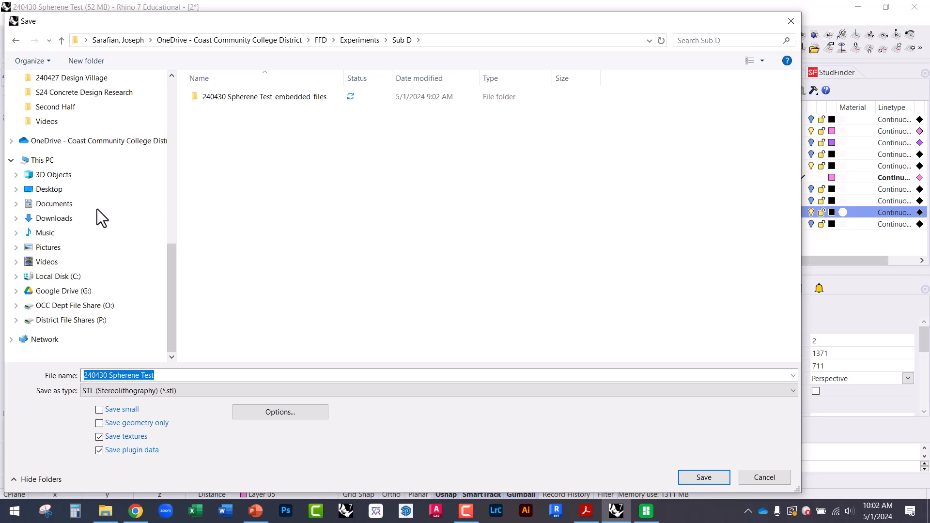
scroll(132, 208, "up", 13)
scroll(131, 191, "up", 1)
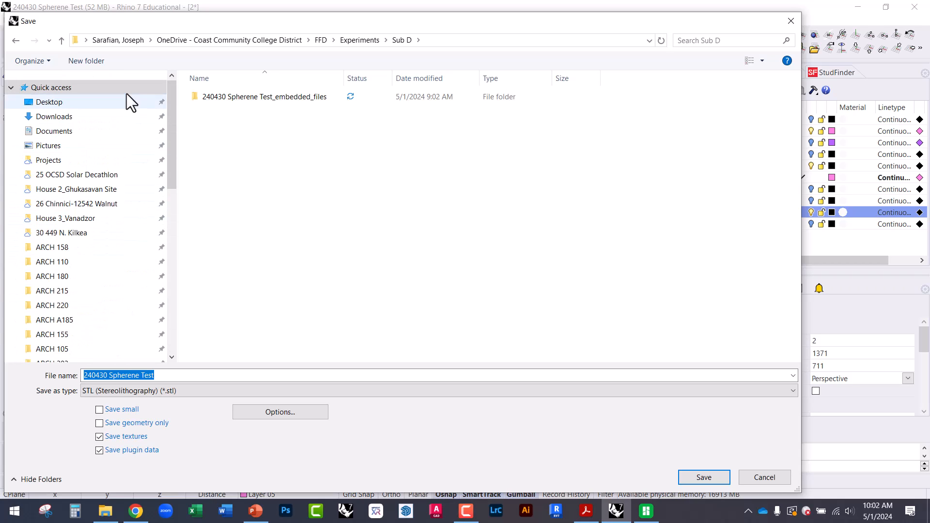
left_click(108, 103)
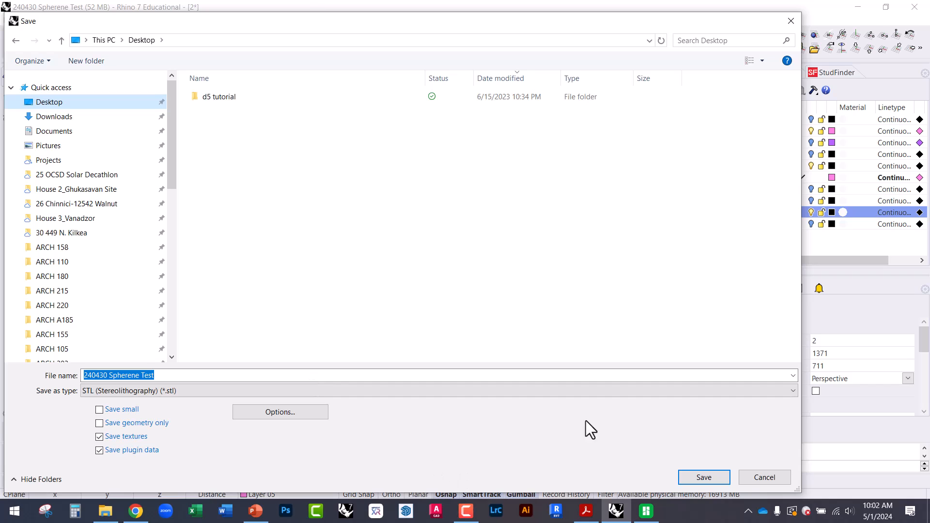
left_click(702, 477)
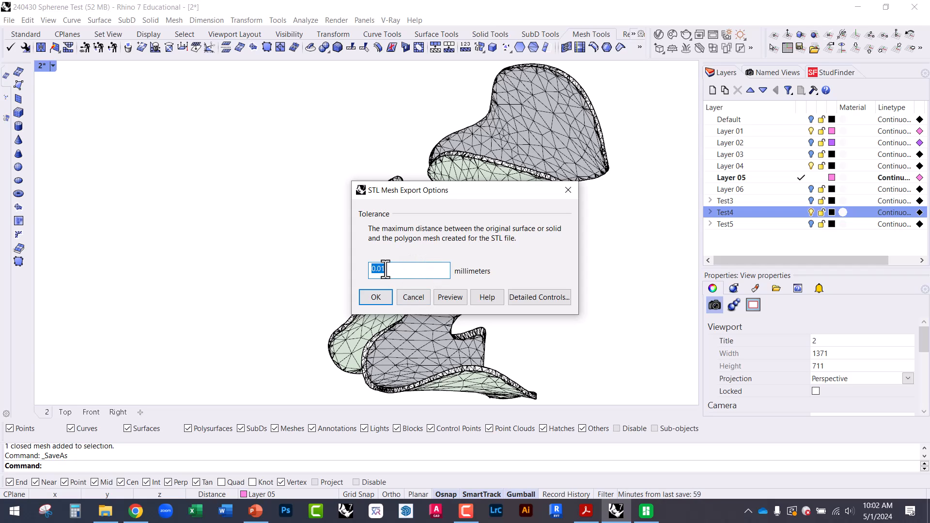
Step: Adjust the STL mesh tolerance, exclude open objects and export the file anyway despite the rapid-prototyping warning
left_click(376, 269)
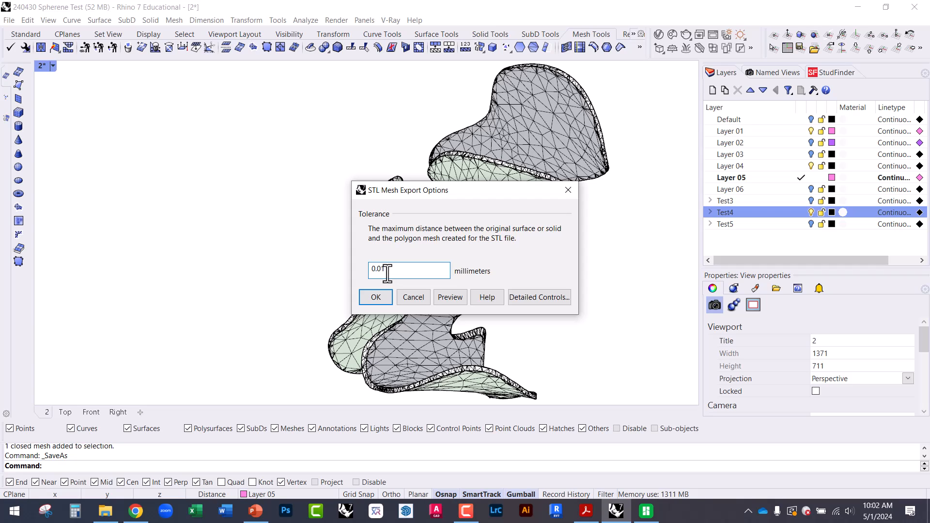
type("0")
left_click(381, 298)
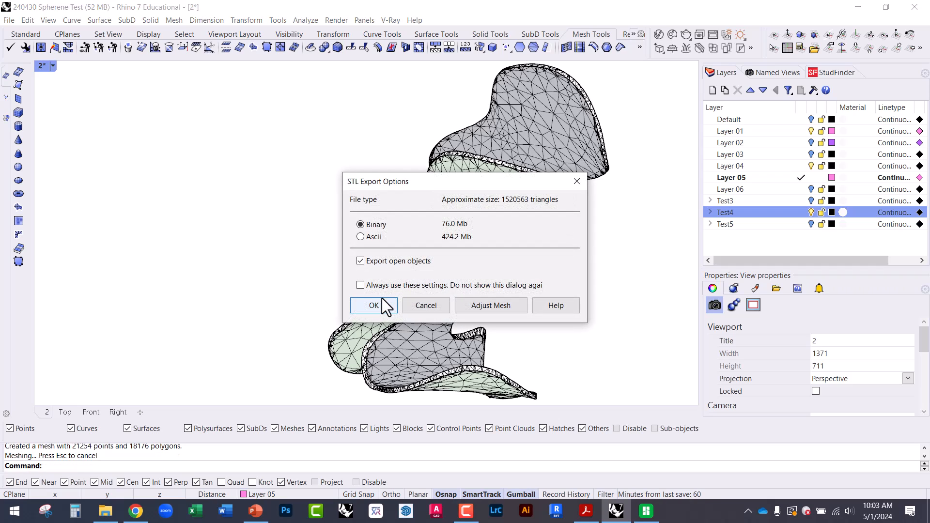
left_click(361, 262)
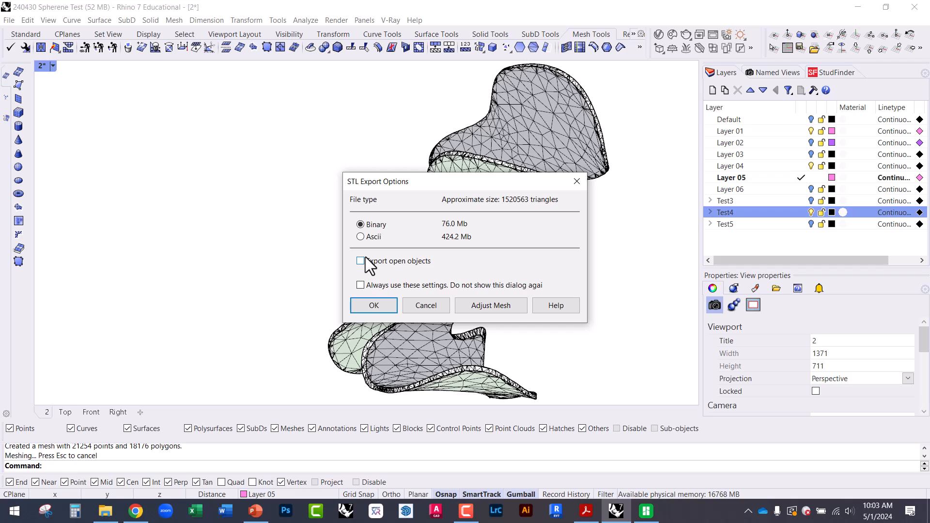
left_click(376, 305)
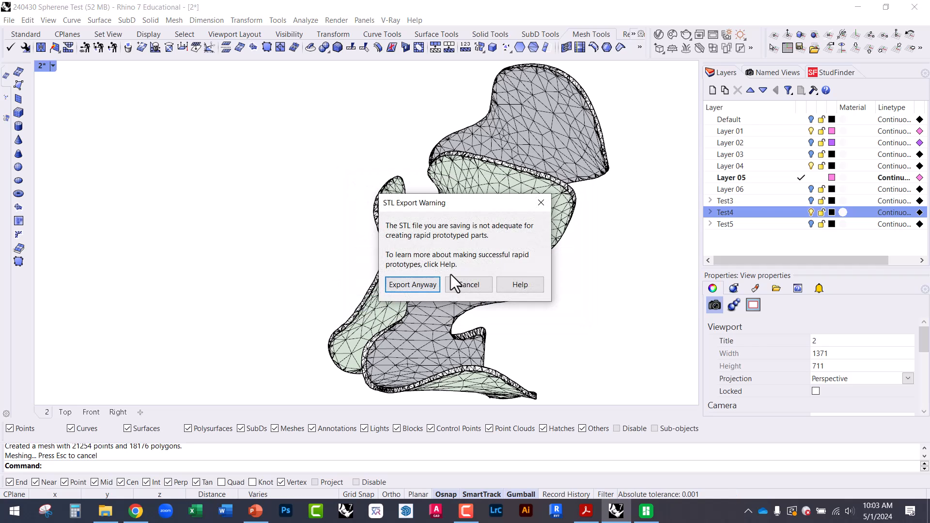
left_click(433, 287)
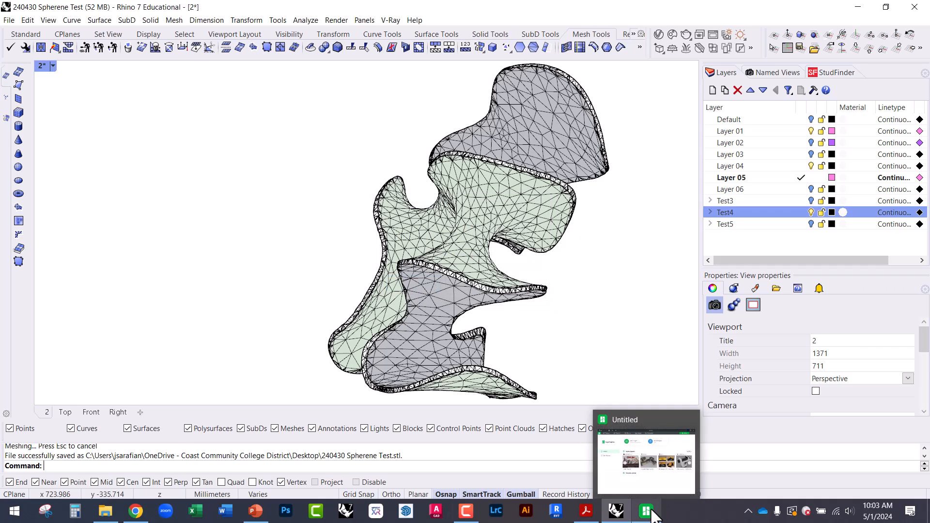
Step: Switch to Bambu Studio and create a new project
left_click(653, 512)
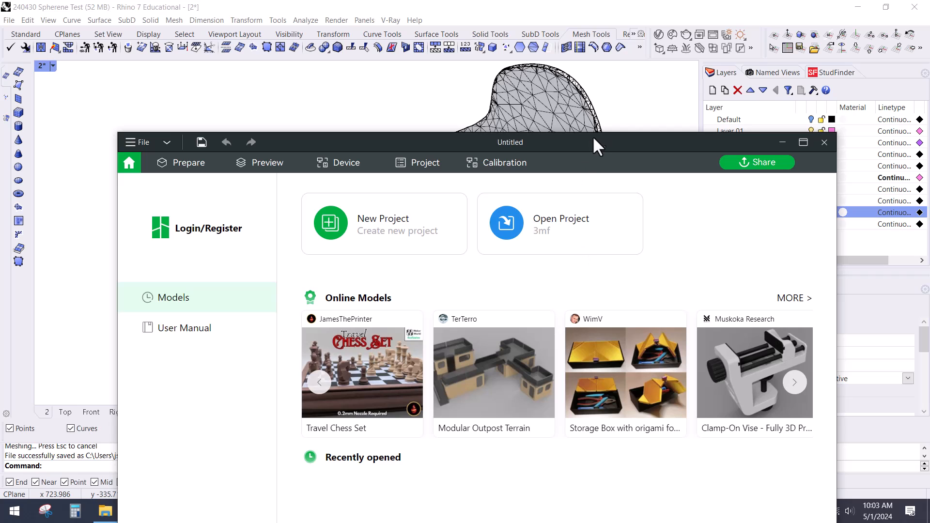
left_click_drag(605, 143, 573, 16)
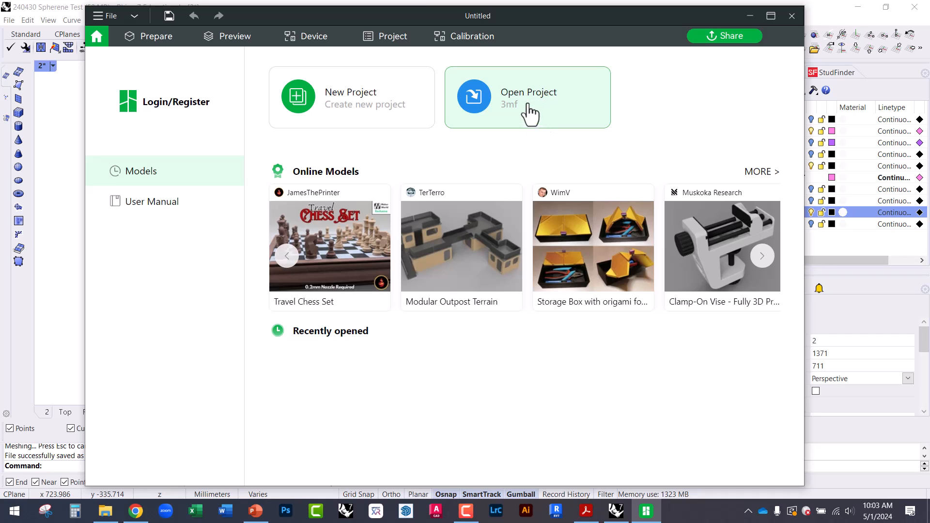
left_click(367, 97)
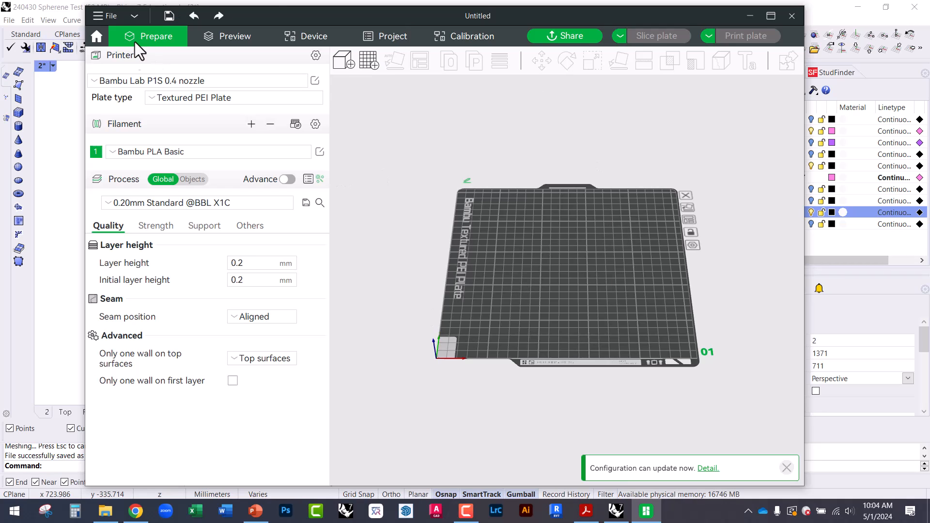
Step: Import the 240430 Spherene Test STL from the Desktop and let it scale down automatically to fit the heat bed
left_click(112, 13)
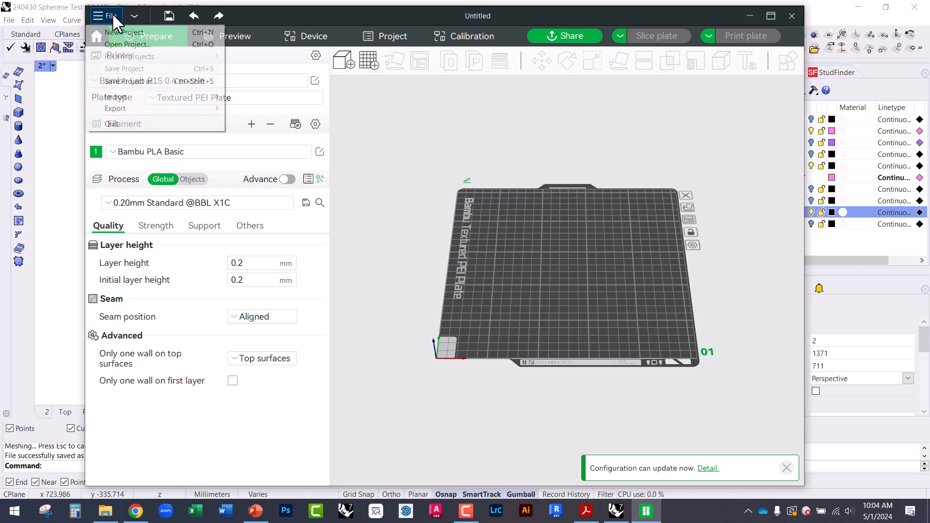
mouse_move(143, 99)
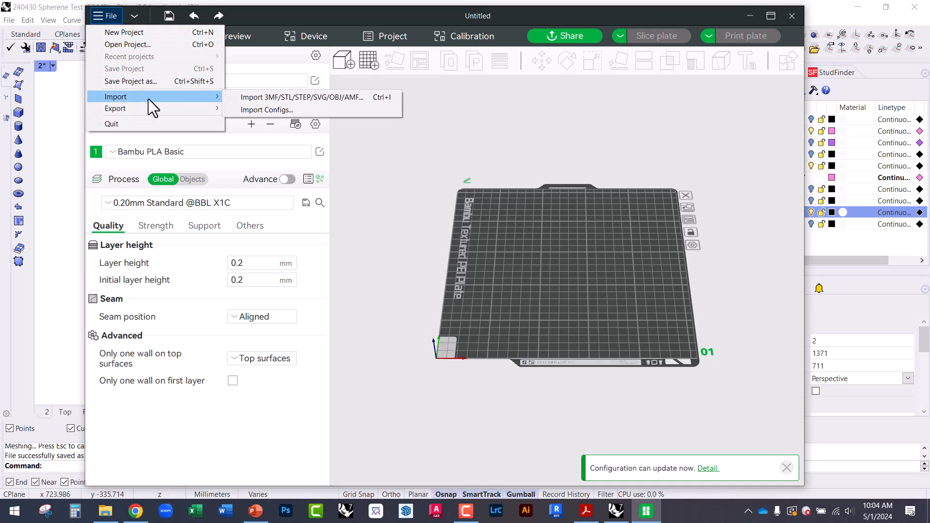
left_click(275, 99)
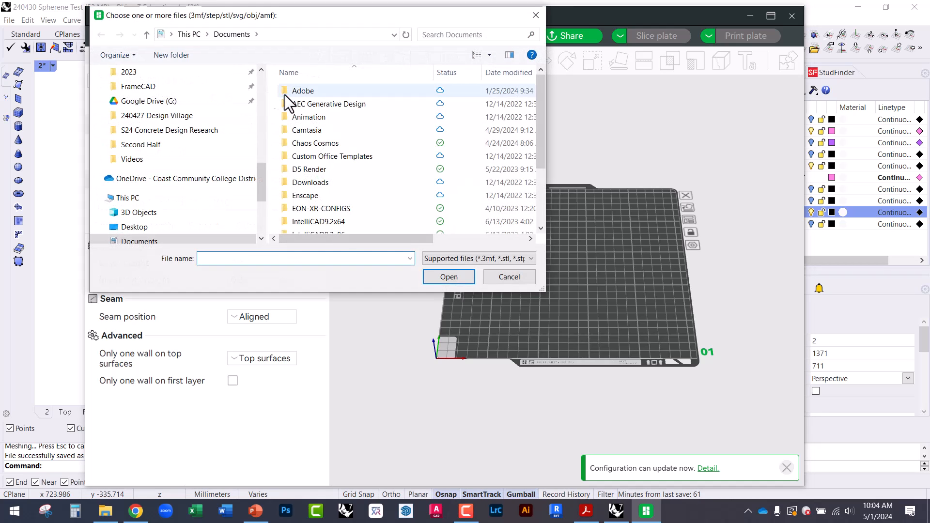
scroll(479, 164, "down", 3)
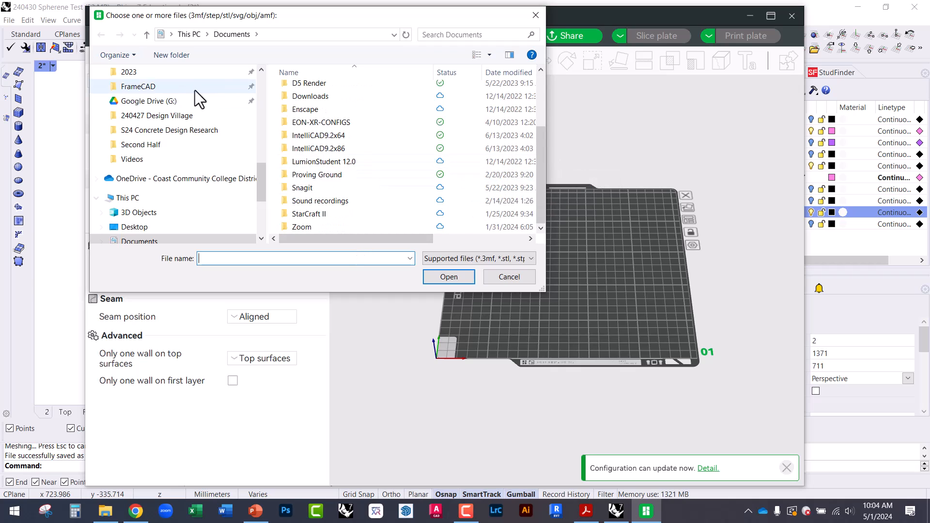
scroll(203, 103, "up", 3)
scroll(203, 102, "up", 10)
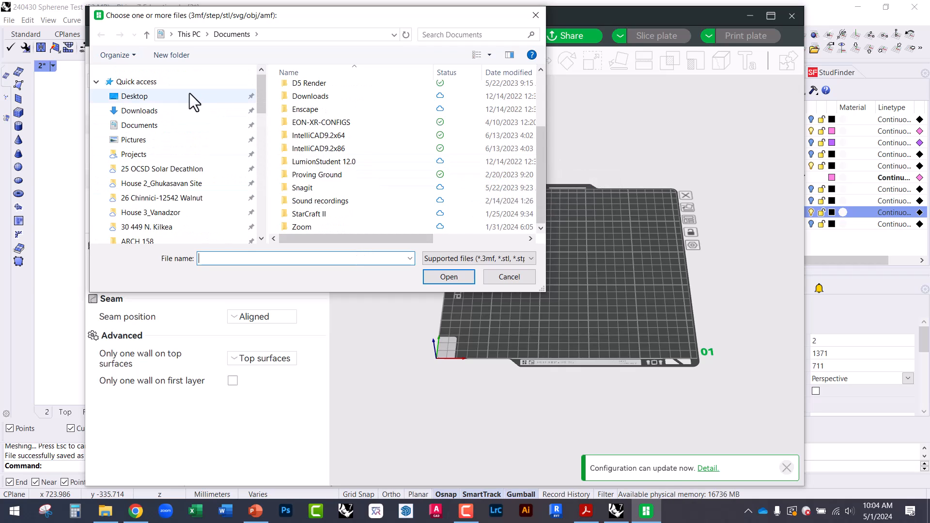
left_click(191, 96)
mouse_move(620, 514)
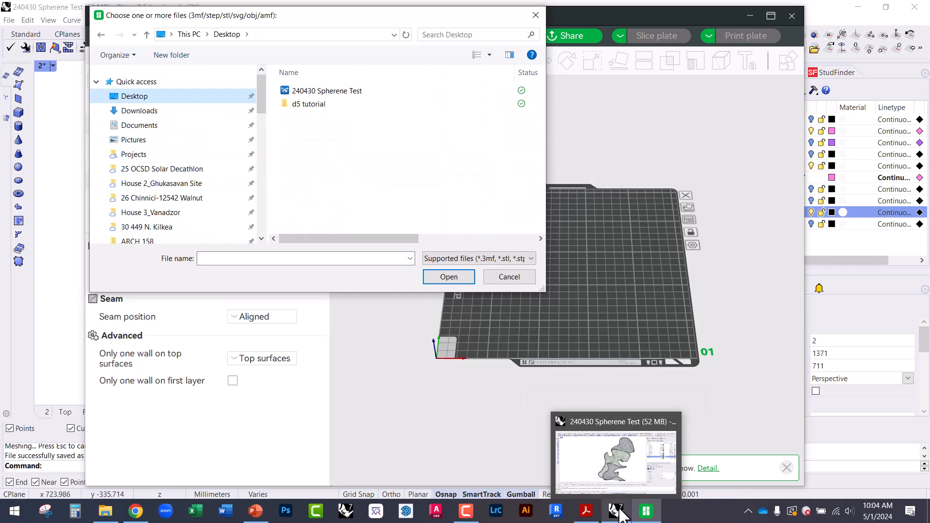
double_click(439, 94)
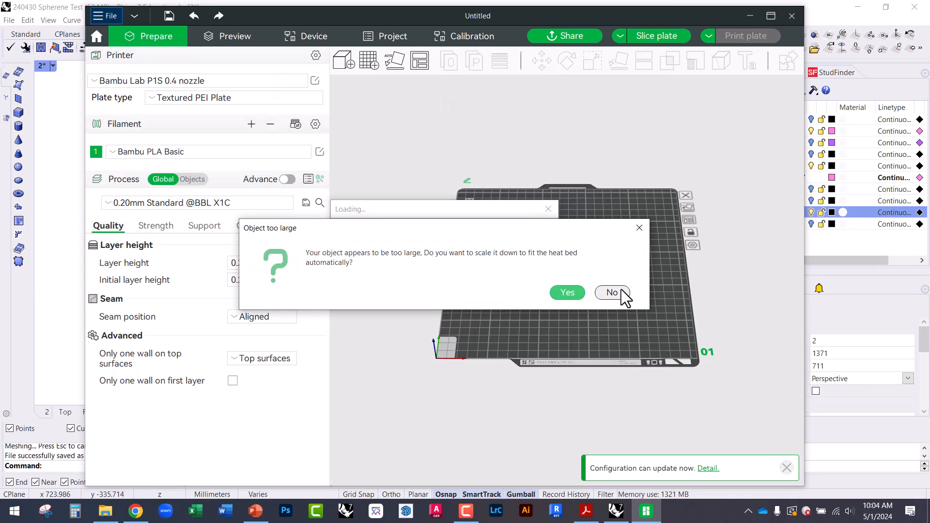
left_click(568, 294)
Step: Examine the imported geometry on the plate up close and from farther away
scroll(575, 268, "up", 10)
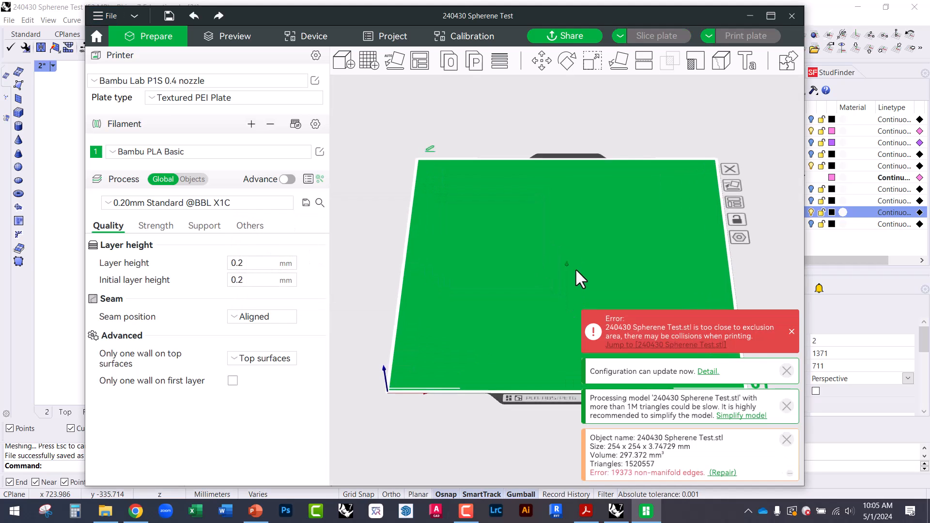
scroll(580, 247, "up", 4)
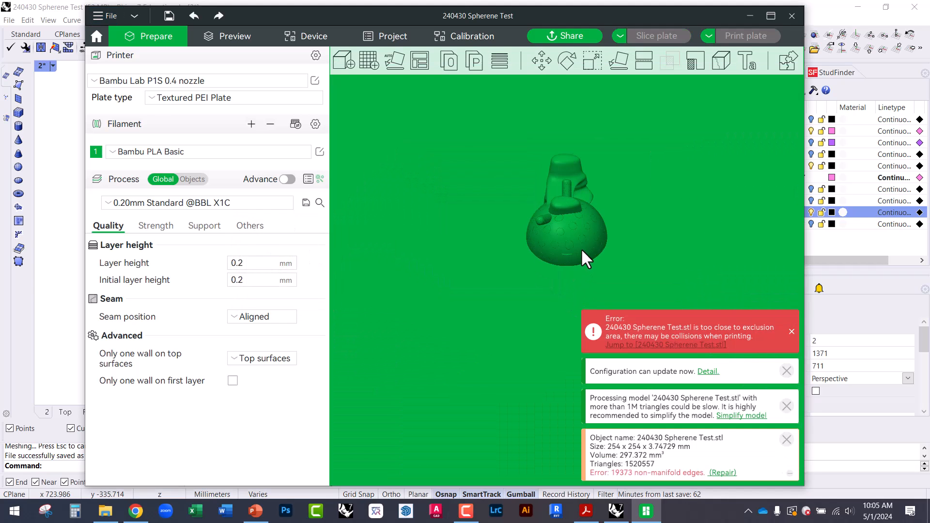
scroll(542, 228, "down", 3)
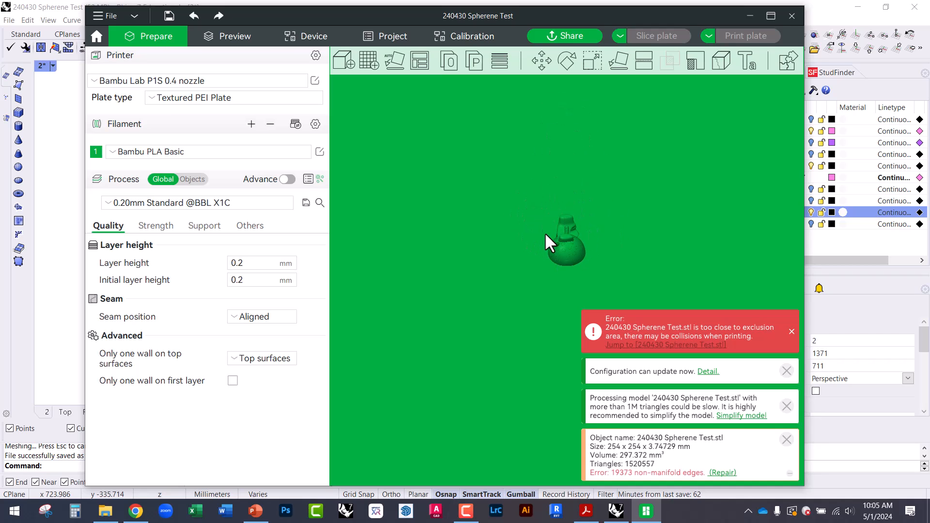
scroll(549, 216, "down", 5)
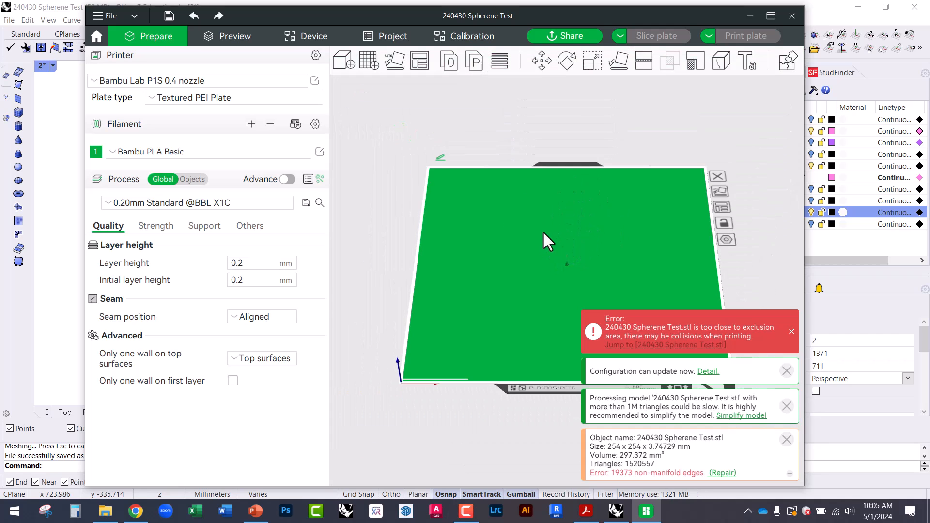
scroll(503, 273, "up", 3)
scroll(605, 242, "up", 2)
scroll(571, 235, "down", 4)
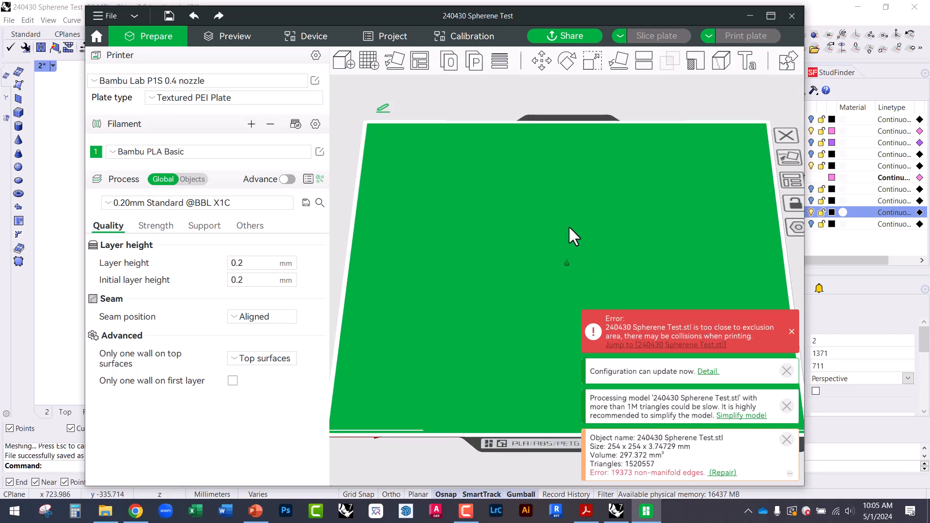
left_click_drag(630, 149, 631, 147)
mouse_move(617, 293)
left_mouse_down()
mouse_move(591, 262)
mouse_move(617, 281)
left_mouse_up()
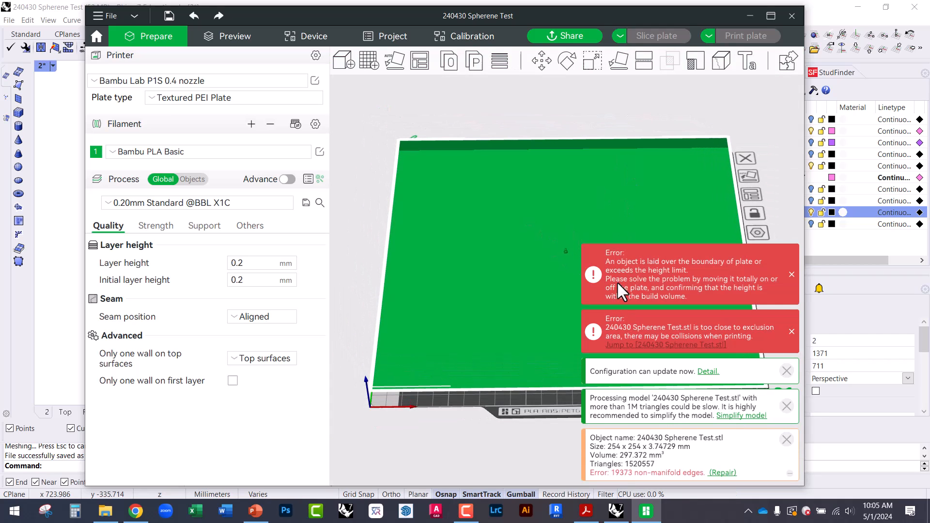
key("ctrl+z")
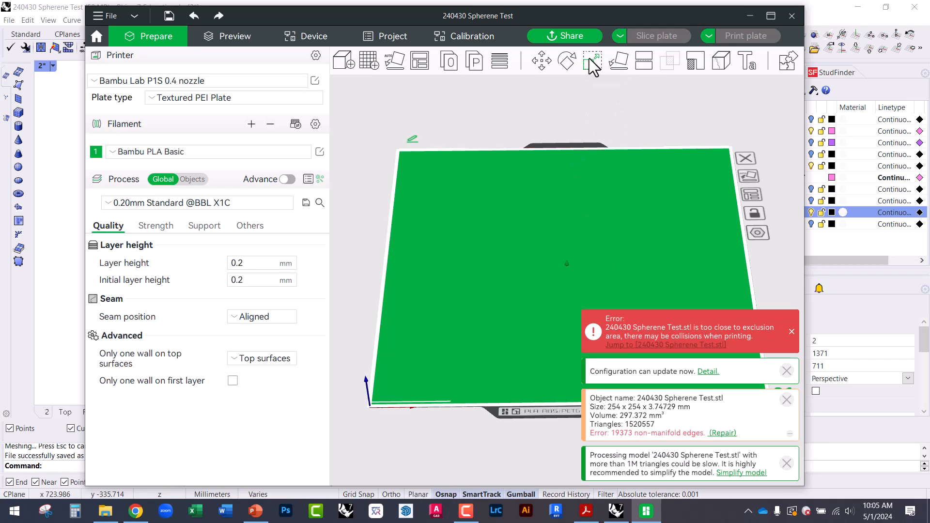
Step: Try scaling the imported model uniformly by entering 2540 as its X scale percentage
left_click(597, 69)
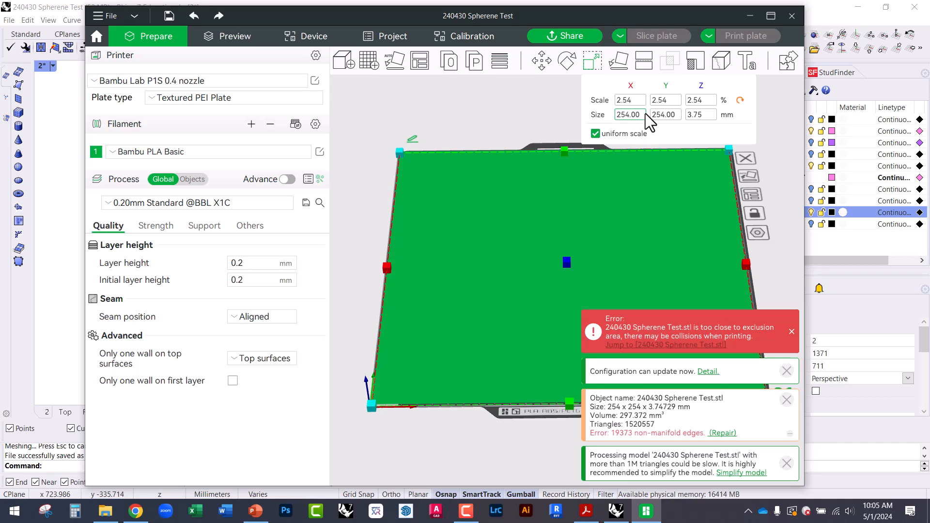
double_click(630, 101)
key("BackSpace")
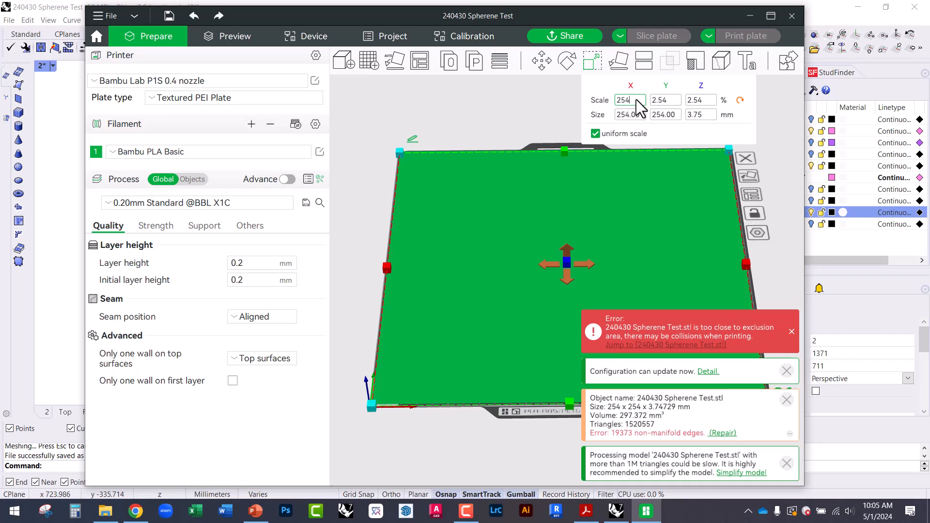
type("2540")
key("Return")
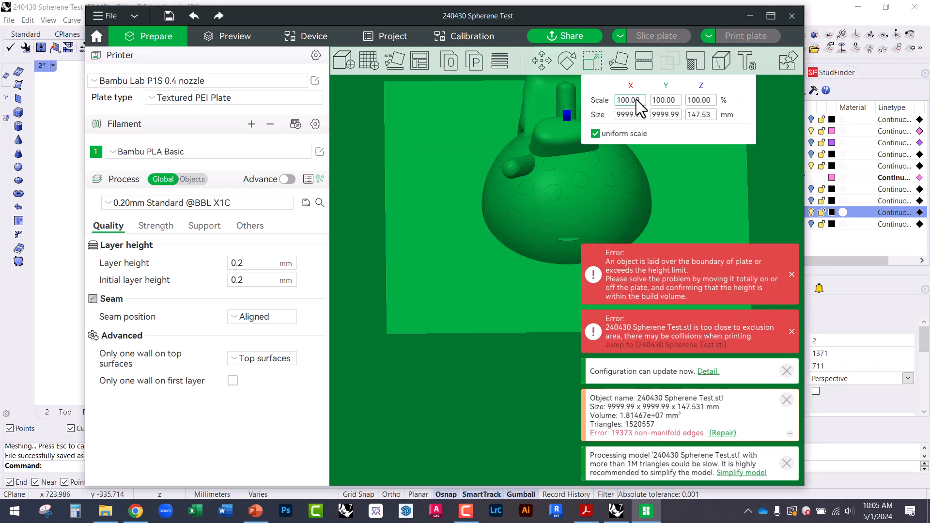
Step: Set the model's X size to 2540 mm with uniform scaling
scroll(537, 224, "down", 10)
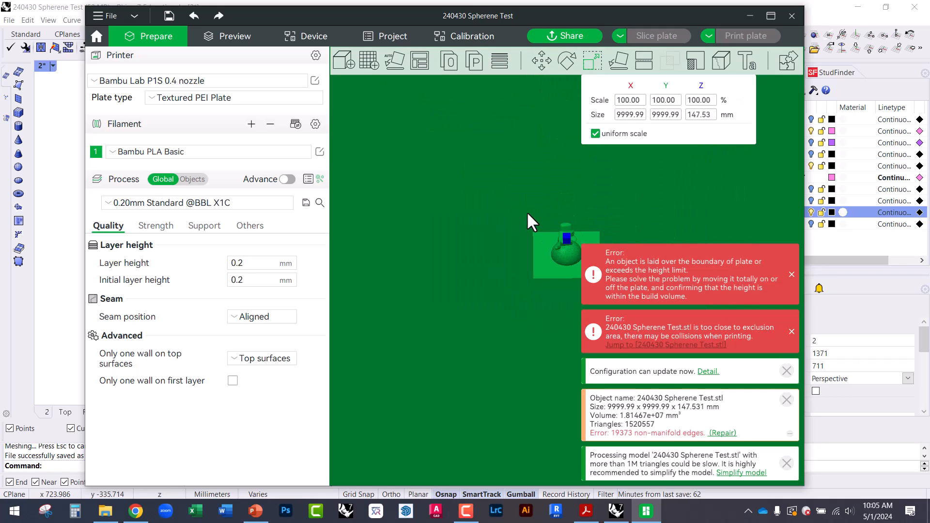
scroll(528, 214, "up", 4)
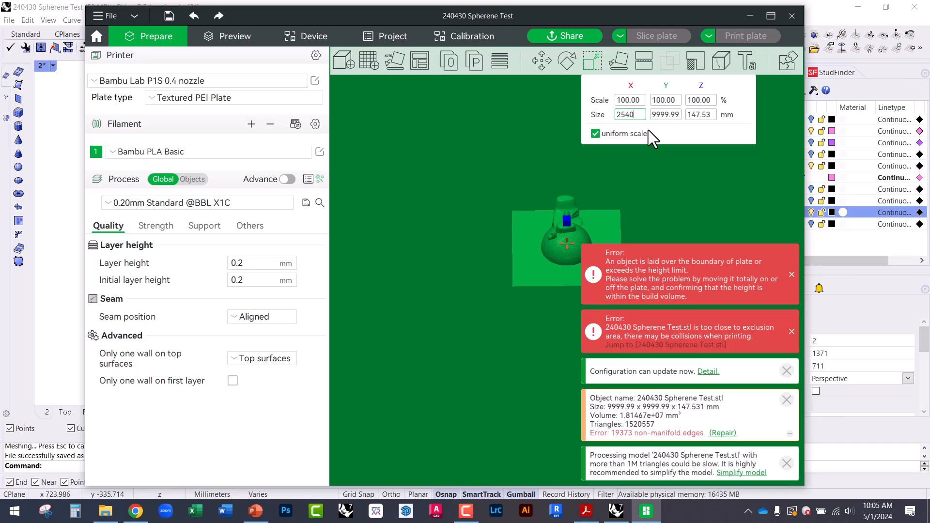
key("Return")
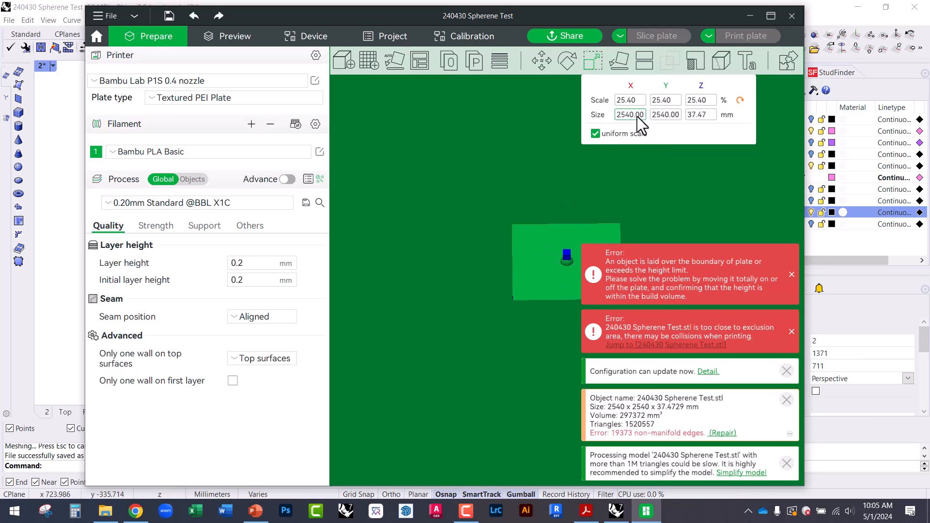
Step: Try uniform X sizes of 200 mm and 400 mm for the model
key("BackSpace")
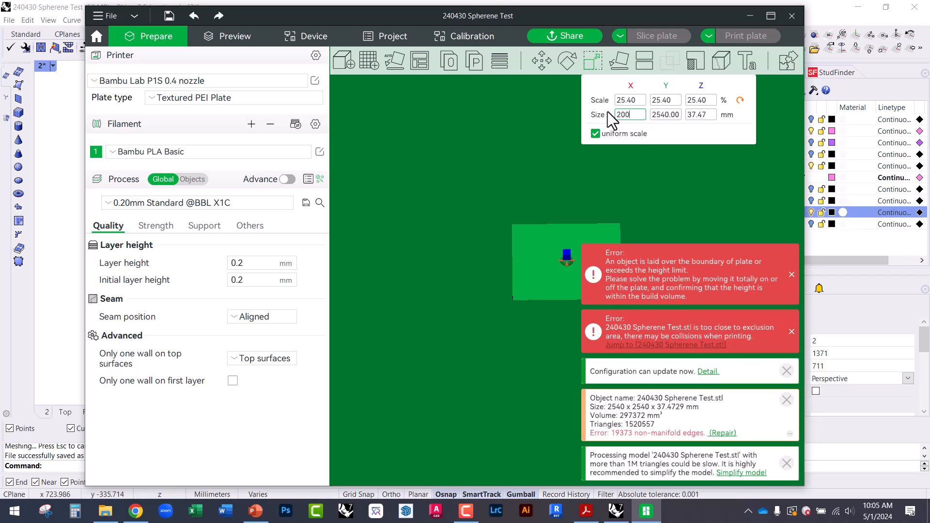
type("200")
key("Return")
left_click(635, 116)
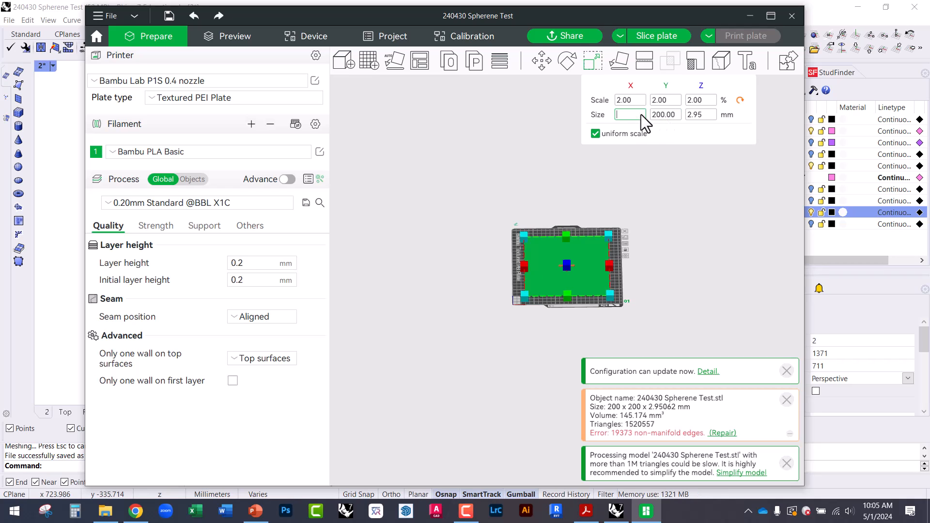
key("Return")
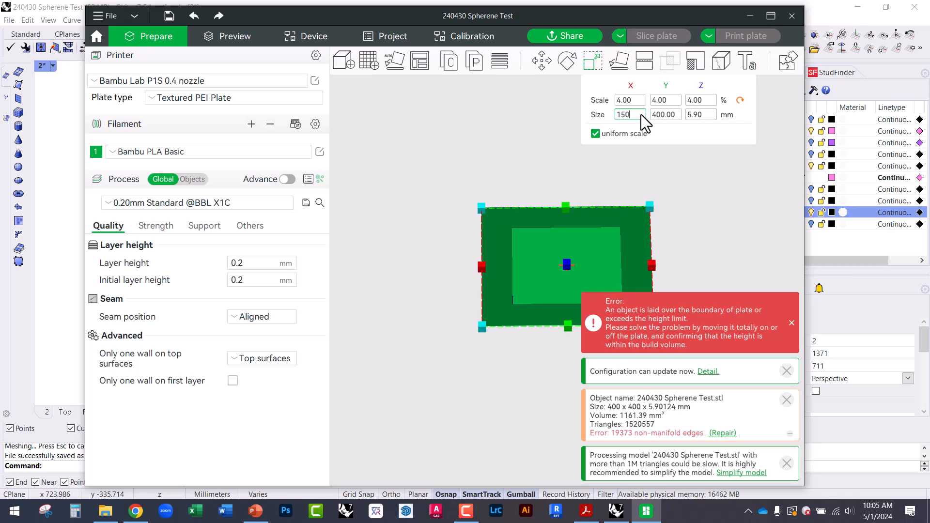
Step: Set the model's X size to 150 mm with uniform scaling and deselect it
type("150")
key("Return")
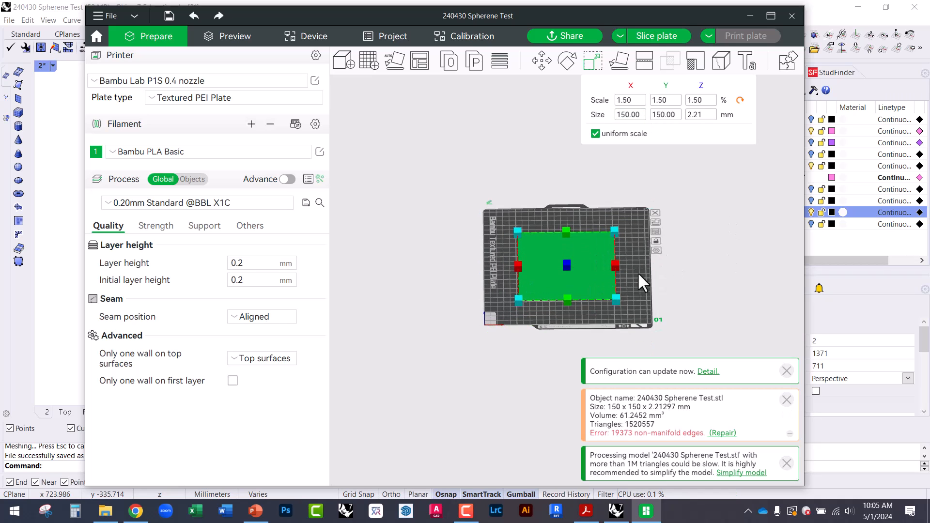
left_click(638, 272)
Step: Examine the tiny geometry in the middle of the flat model up close and from farther away
scroll(611, 283, "up", 5)
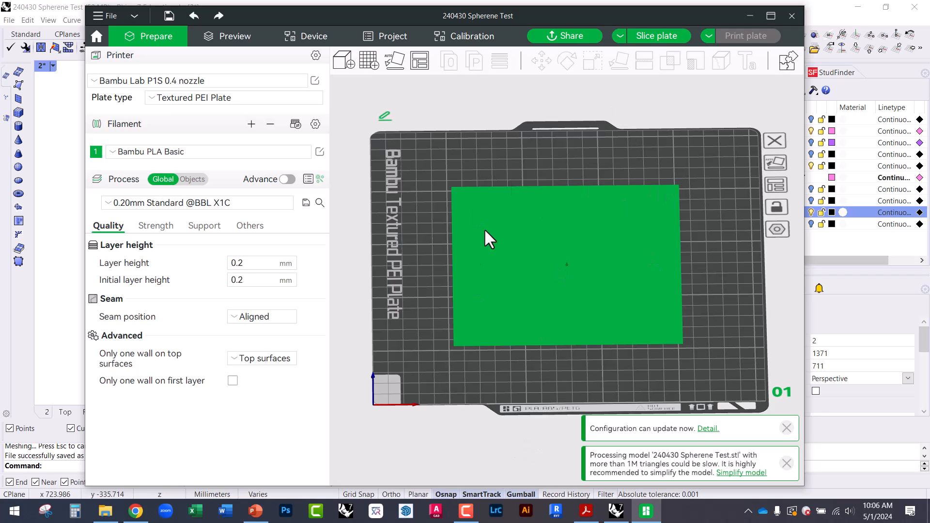
scroll(597, 280, "up", 6)
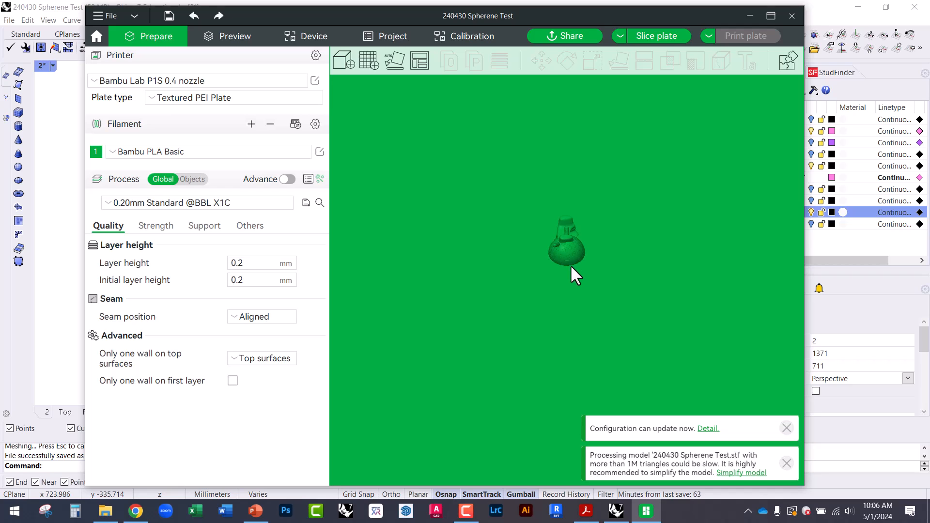
scroll(571, 265, "up", 3)
scroll(577, 208, "down", 1)
scroll(580, 217, "up", 3)
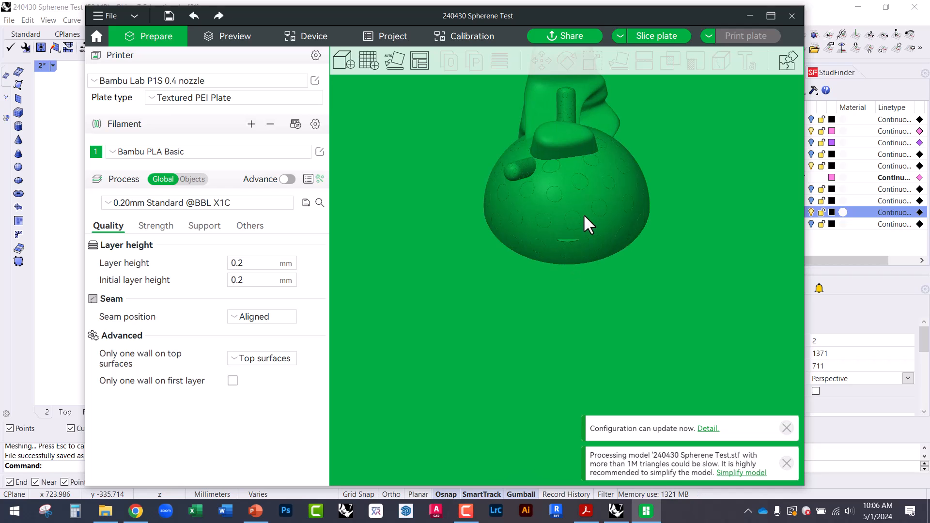
scroll(576, 199, "down", 2)
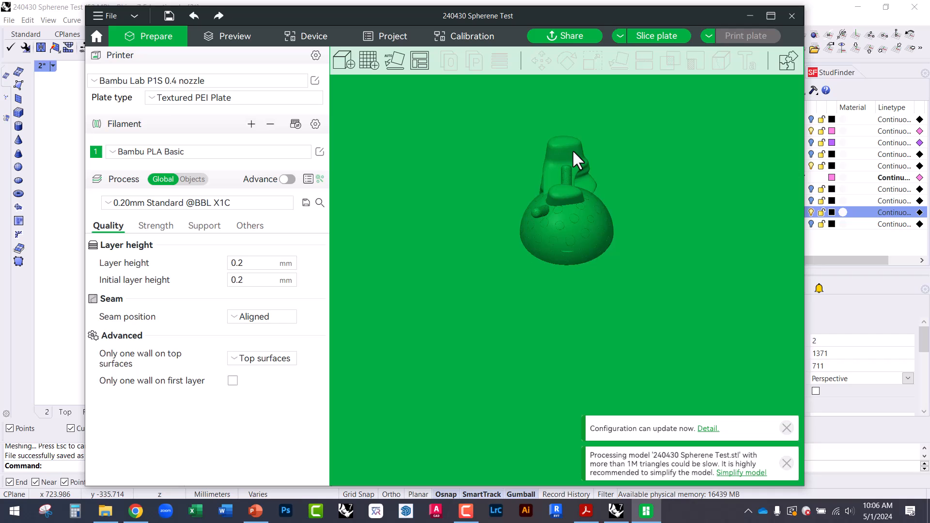
scroll(573, 152, "up", 2)
scroll(576, 214, "down", 6)
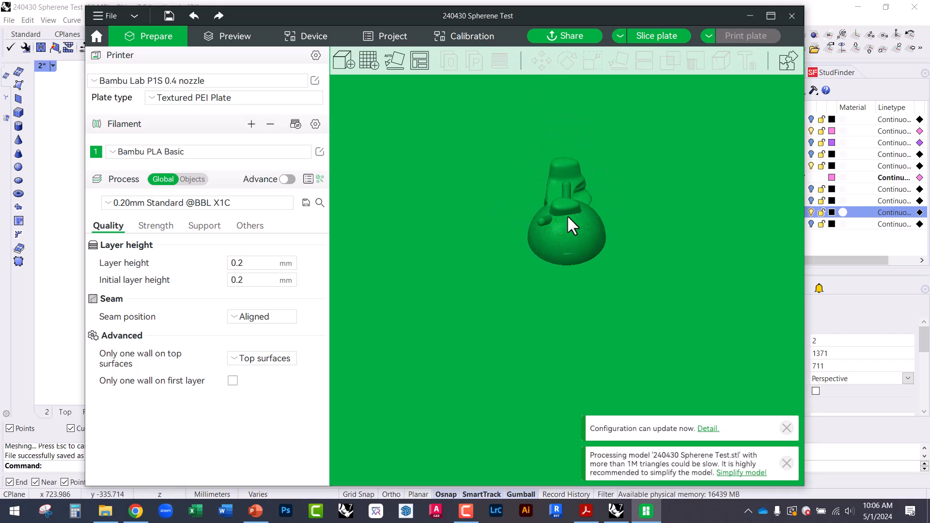
scroll(555, 210, "down", 4)
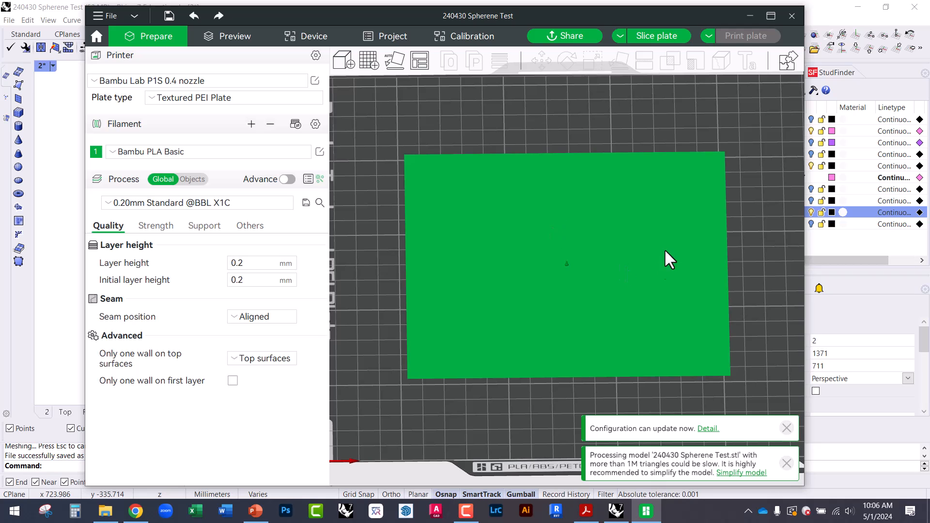
Step: Move the flat model off the build plate and use Lay on Face on one of its highlighted faces
left_click_drag(765, 135, 778, 203)
left_click(702, 239)
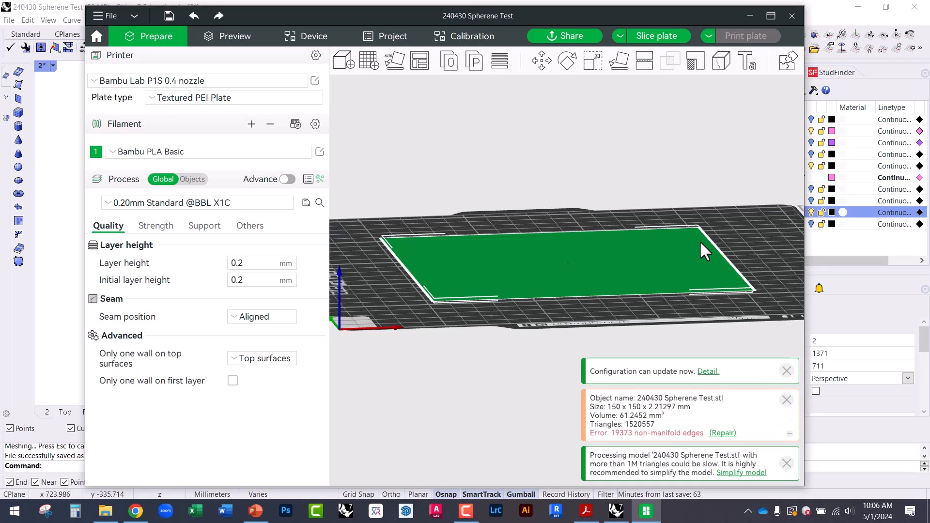
left_click_drag(658, 248, 656, 162)
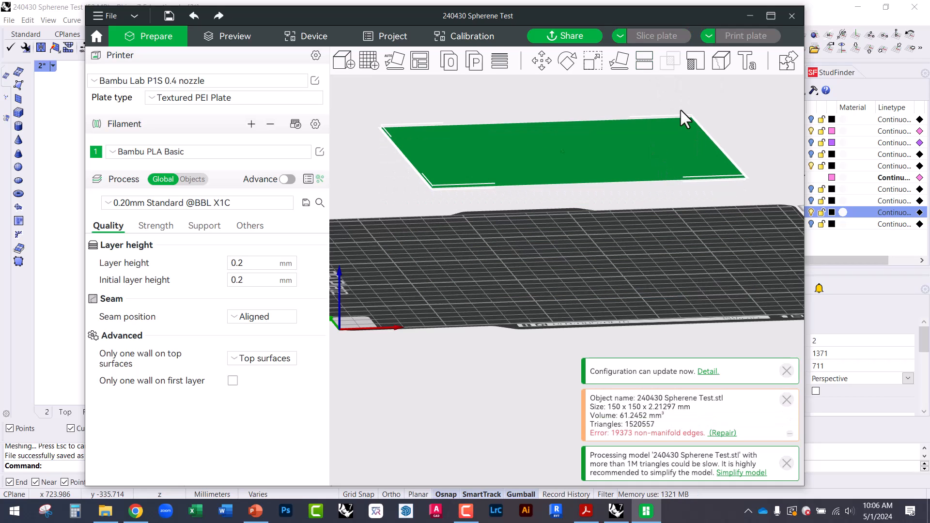
left_click(627, 65)
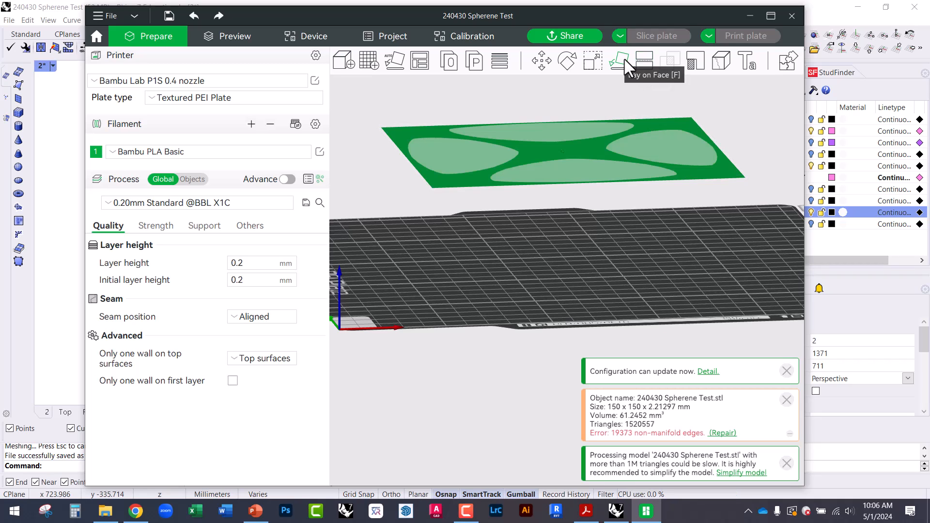
left_click(700, 156)
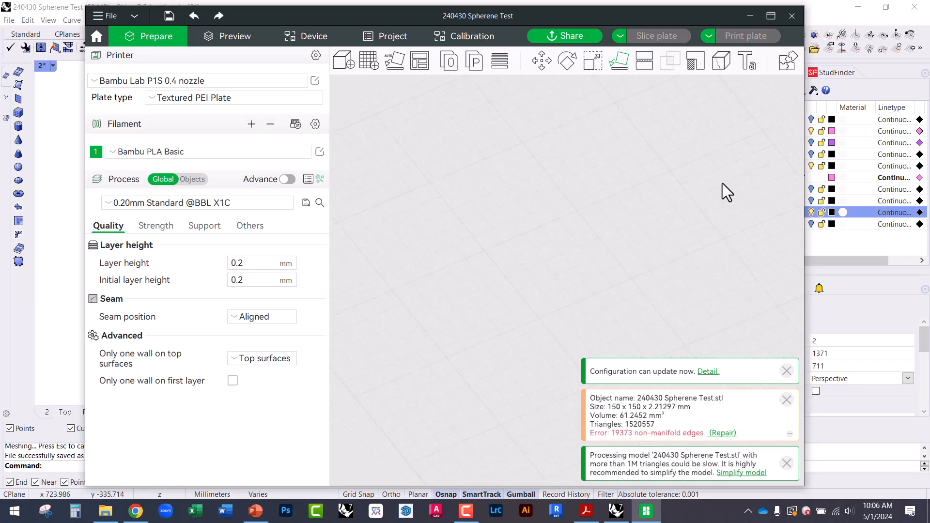
Step: Move the model back onto the middle of the build plate
scroll(706, 256, "down", 5)
mouse_move(706, 255)
left_mouse_down()
mouse_move(700, 297)
mouse_move(676, 252)
mouse_move(675, 280)
mouse_move(658, 267)
mouse_move(717, 261)
mouse_move(730, 247)
mouse_move(703, 251)
left_mouse_up()
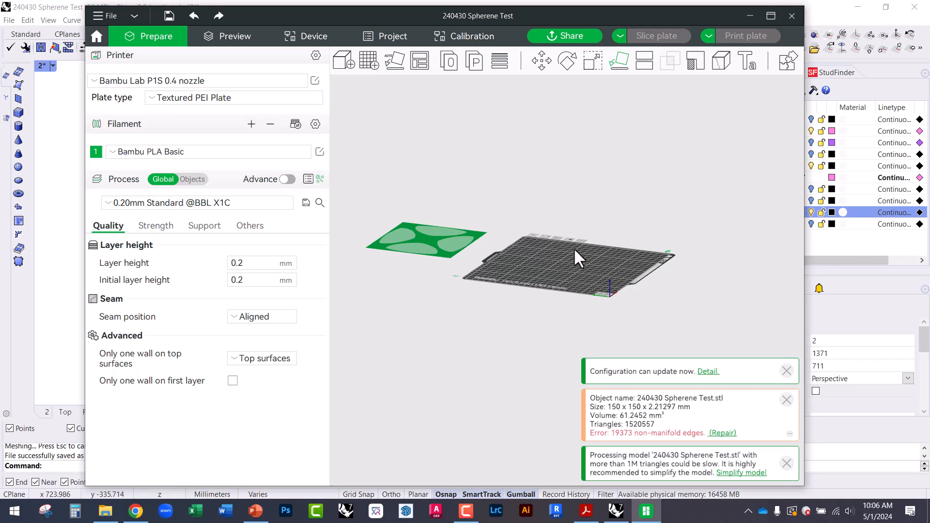
scroll(450, 254, "up", 3)
scroll(503, 248, "down", 3)
mouse_move(448, 283)
left_mouse_down()
mouse_move(390, 204)
mouse_move(461, 234)
mouse_move(471, 267)
mouse_move(454, 277)
left_mouse_up()
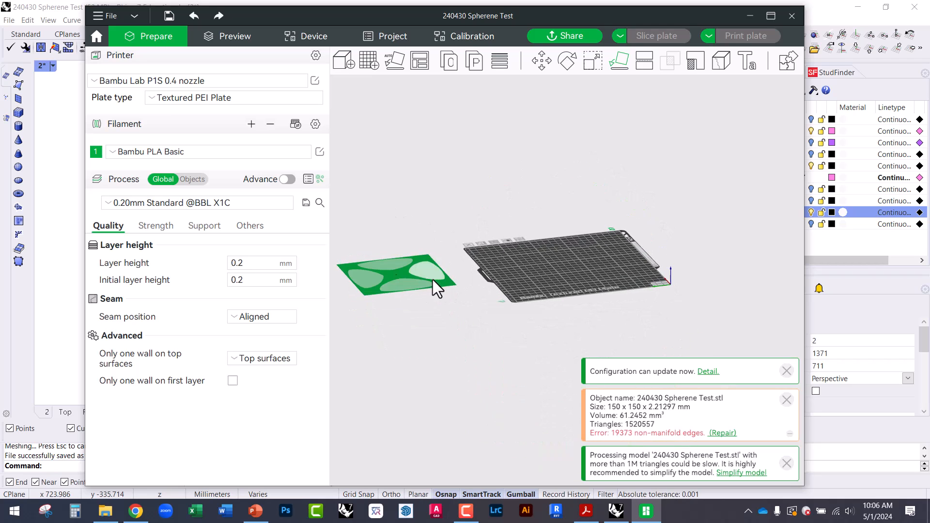
left_click(453, 329)
left_click_drag(453, 330, 440, 310)
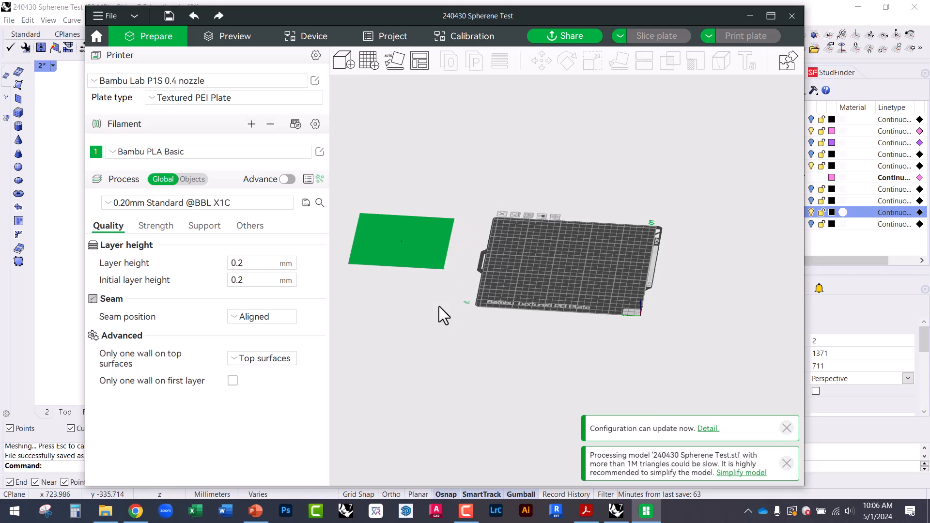
left_click_drag(458, 252, 606, 264)
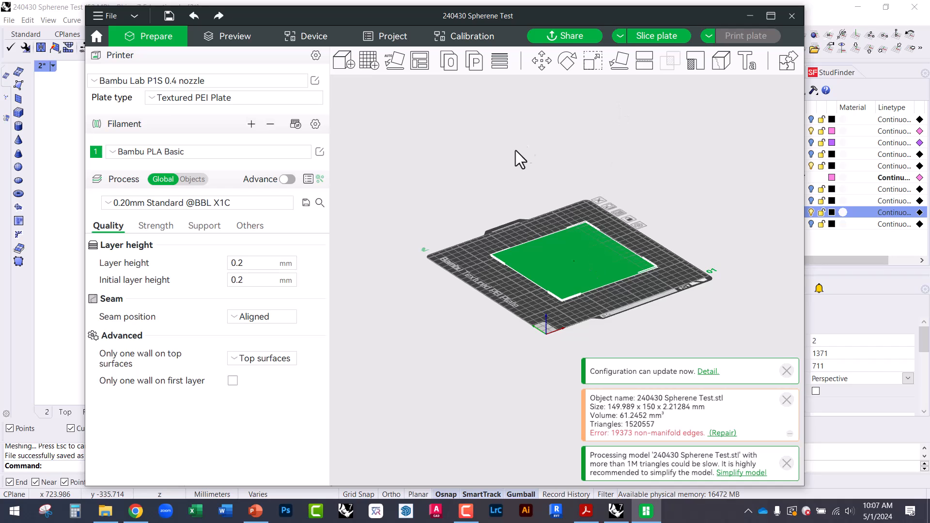
scroll(595, 102, "up", 1)
scroll(613, 139, "down", 2)
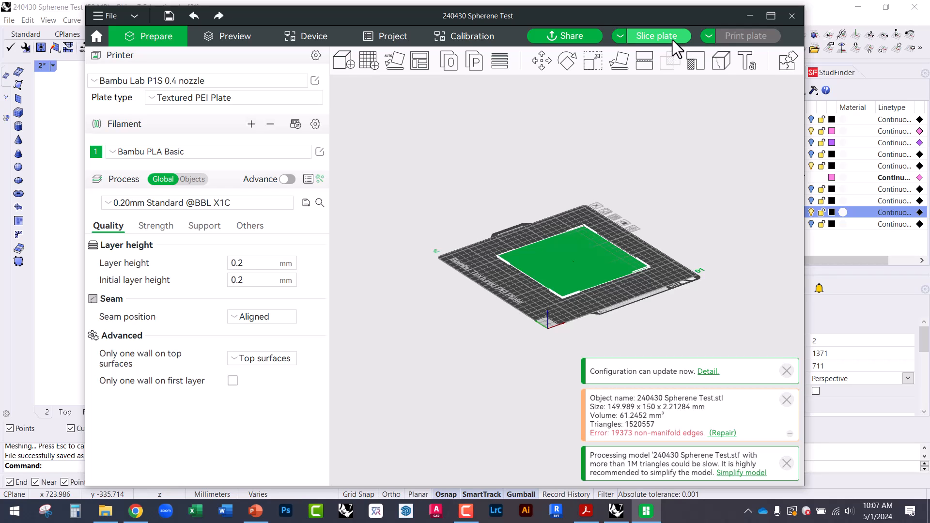
Step: Slice the plate to generate the print preview
left_click(621, 41)
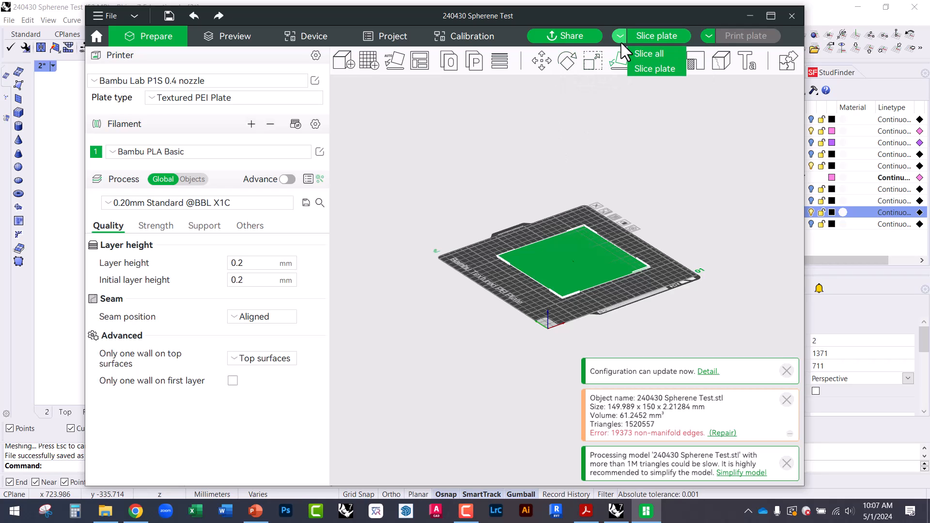
left_click(672, 71)
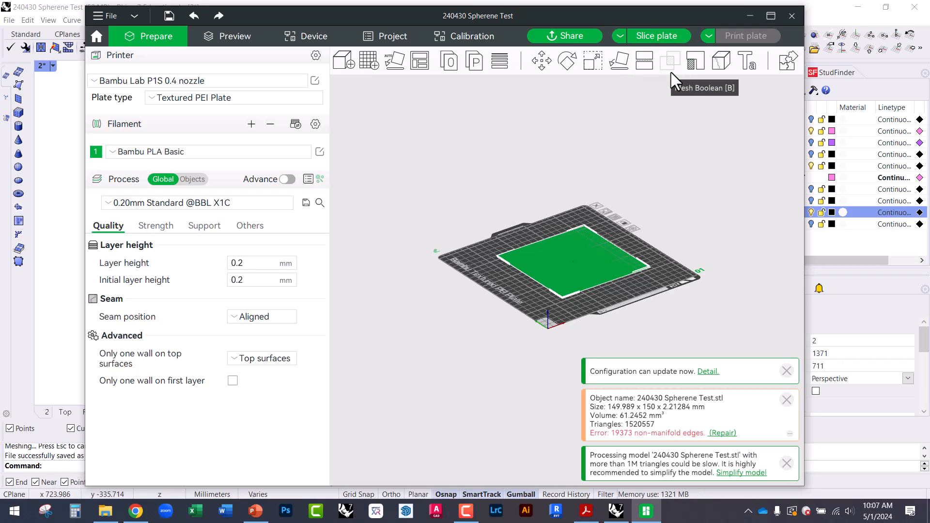
left_click(674, 35)
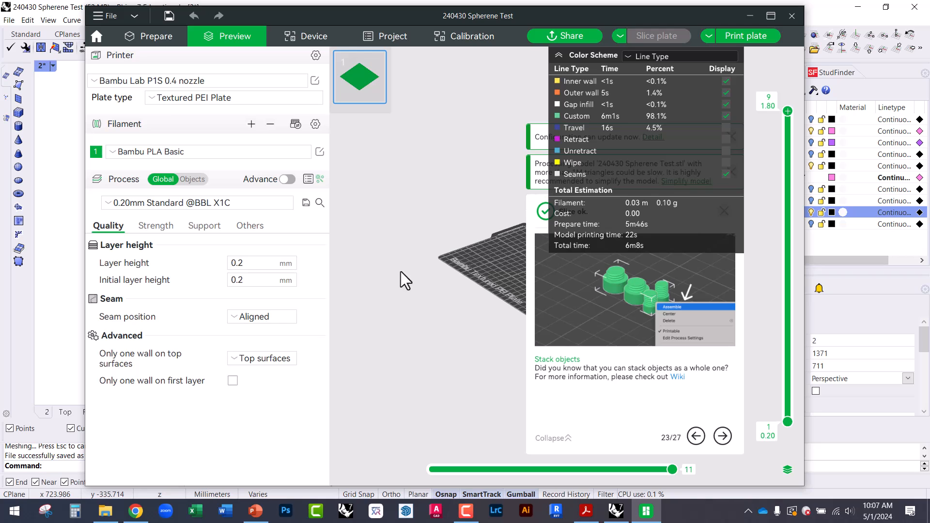
left_click(620, 36)
left_click(768, 85)
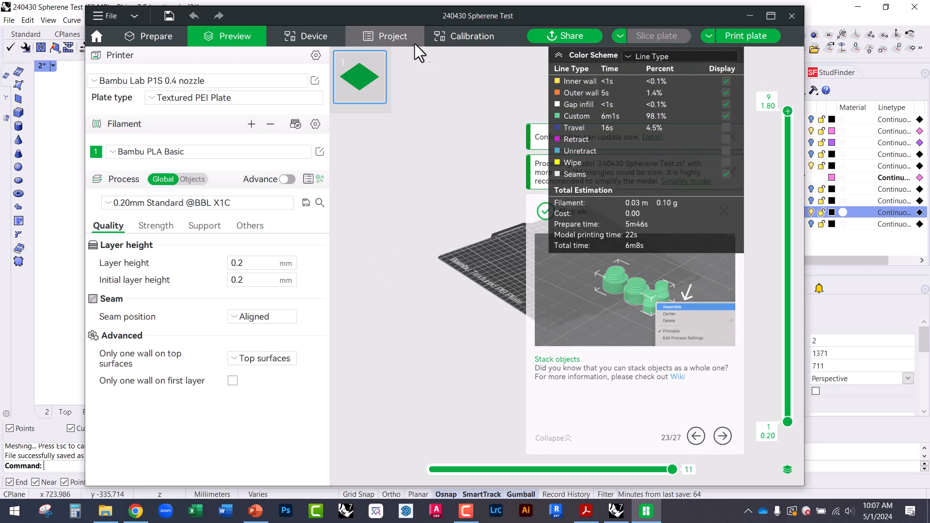
Step: Return to plate preparation and enable support generation in the process settings
left_click(181, 37)
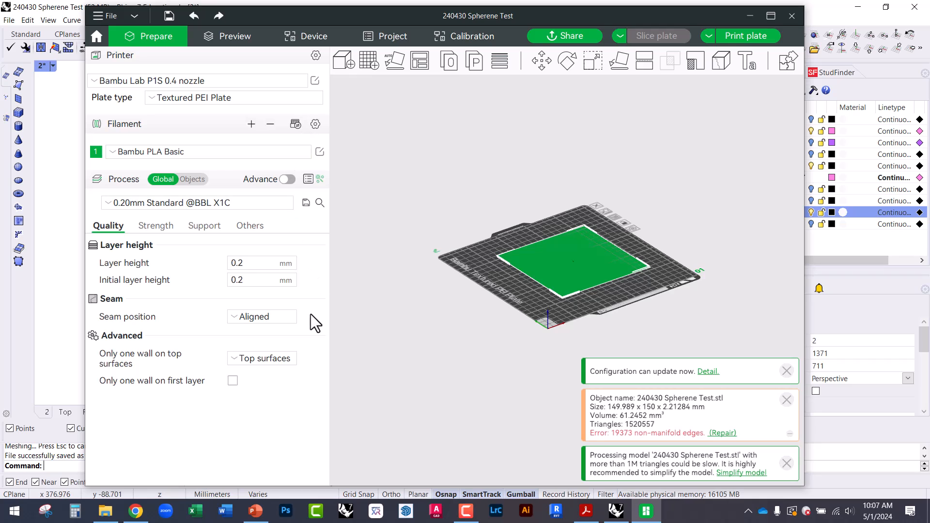
left_click(204, 225)
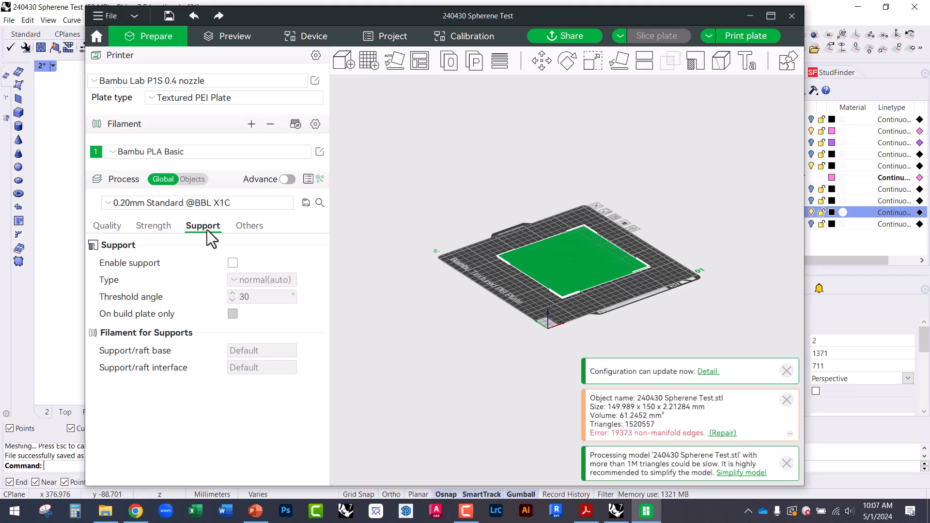
left_click(233, 263)
scroll(610, 292, "up", 3)
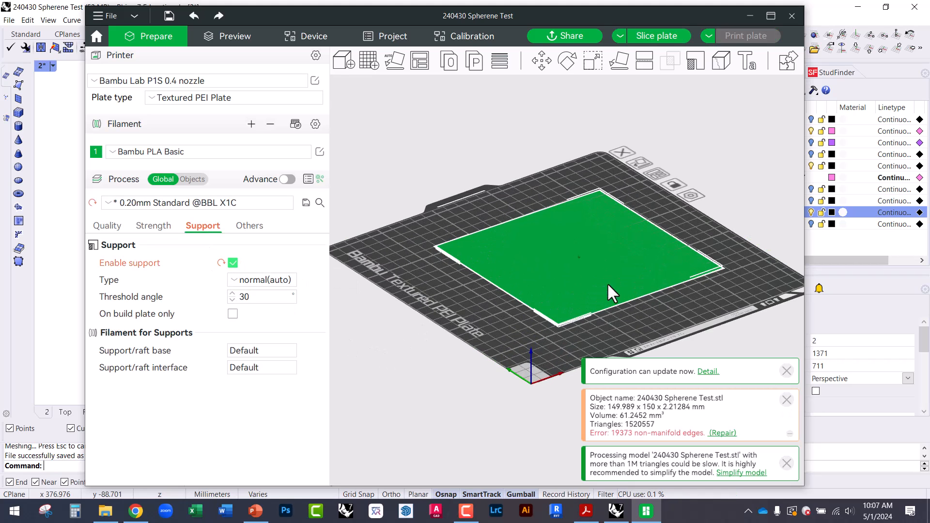
scroll(620, 235, "up", 3)
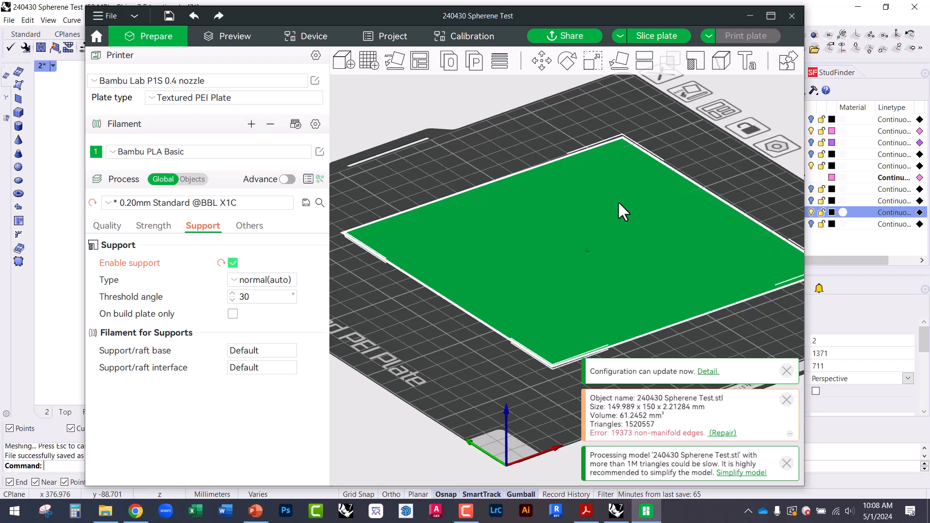
Step: Disable support generation and slice the plate again
left_click(232, 265)
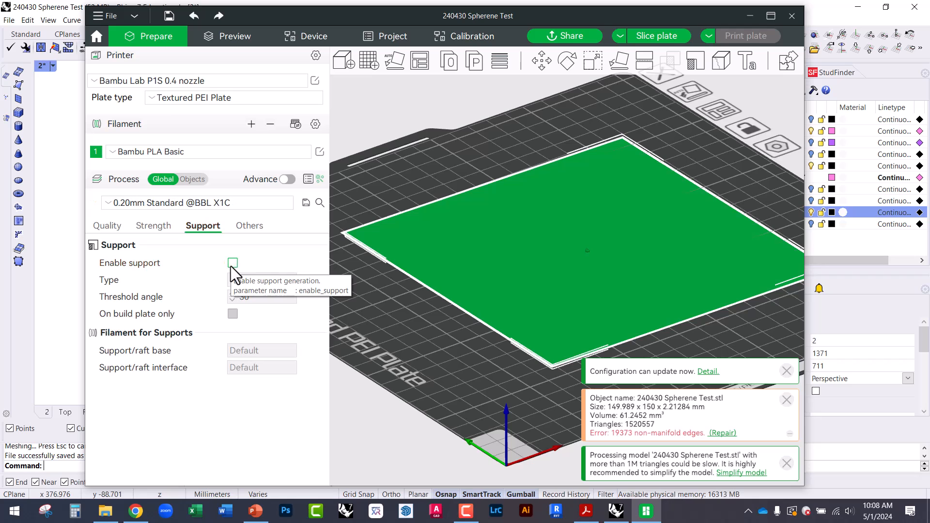
left_click(647, 38)
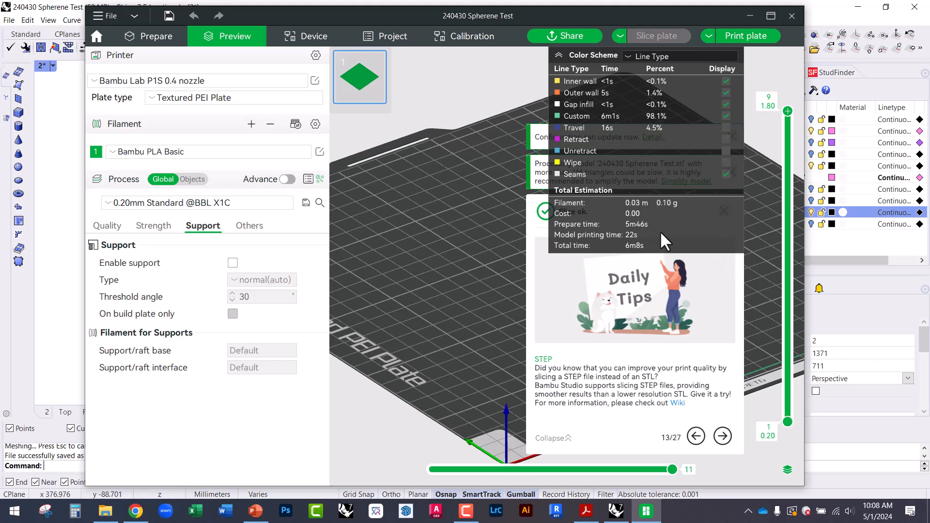
Step: Export all sliced files to the Desktop as a 3MF file named 240430 Spherene Test.gcode
left_click(706, 39)
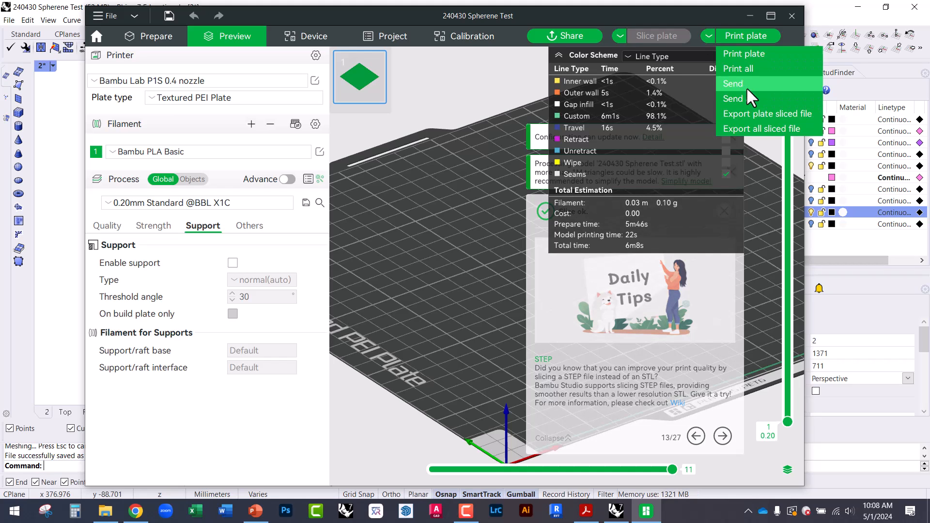
left_click(770, 129)
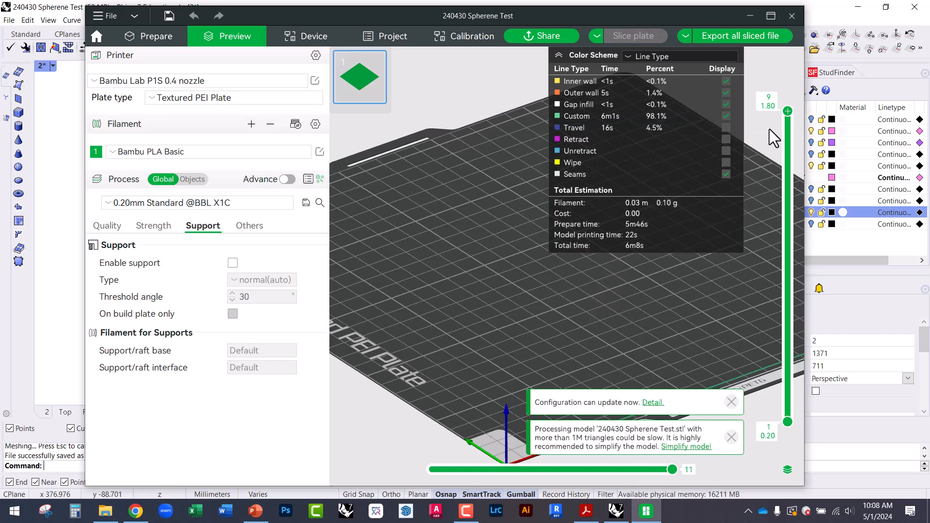
left_click(773, 37)
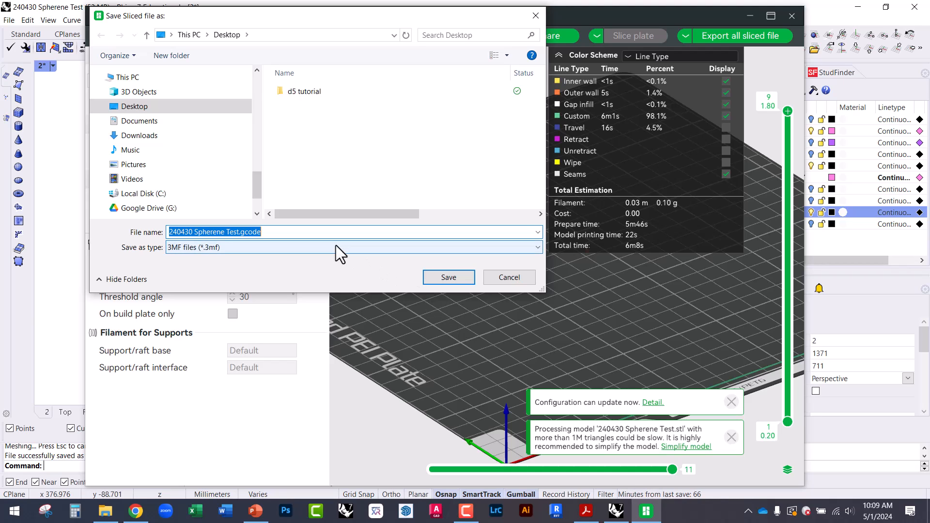
left_click(335, 245)
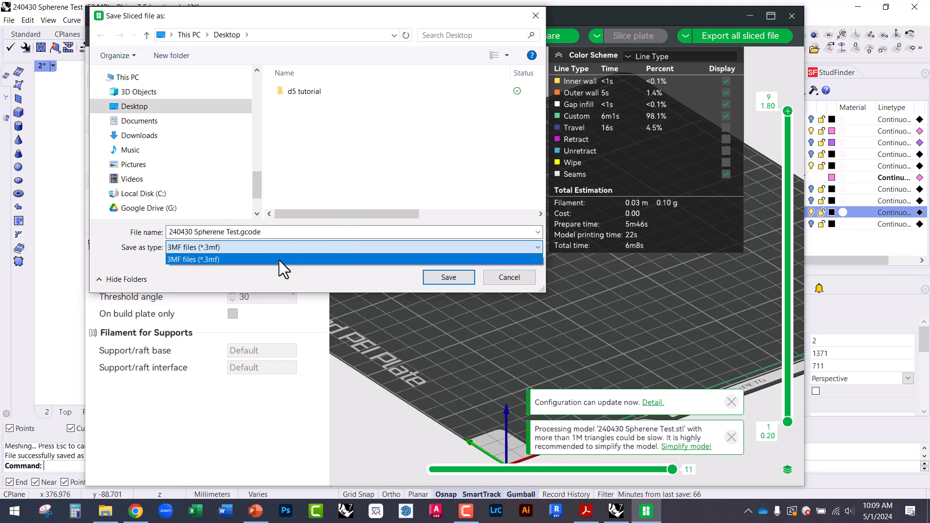
left_click(335, 260)
left_click(281, 231)
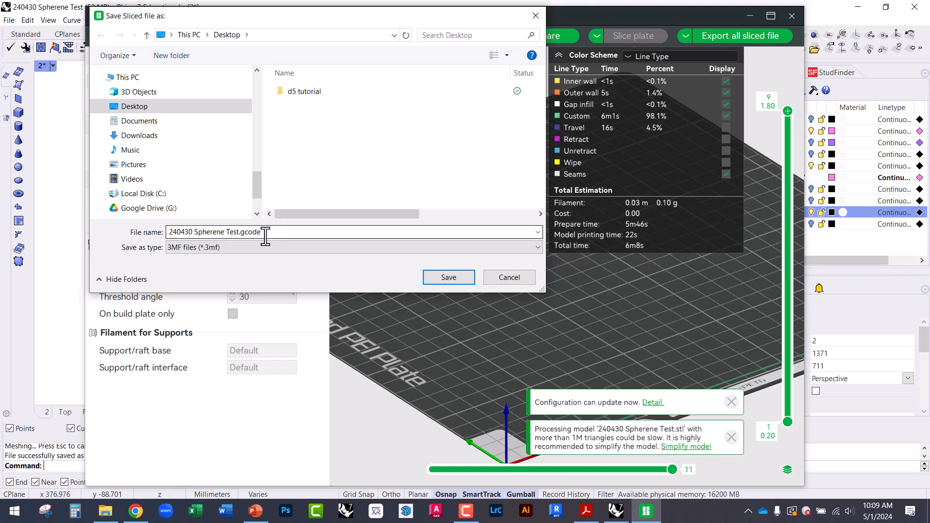
left_click(468, 278)
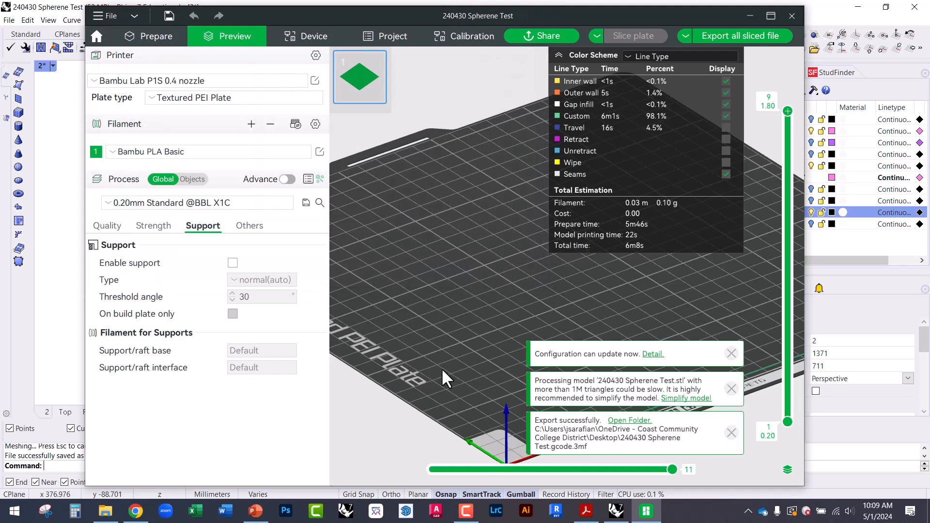